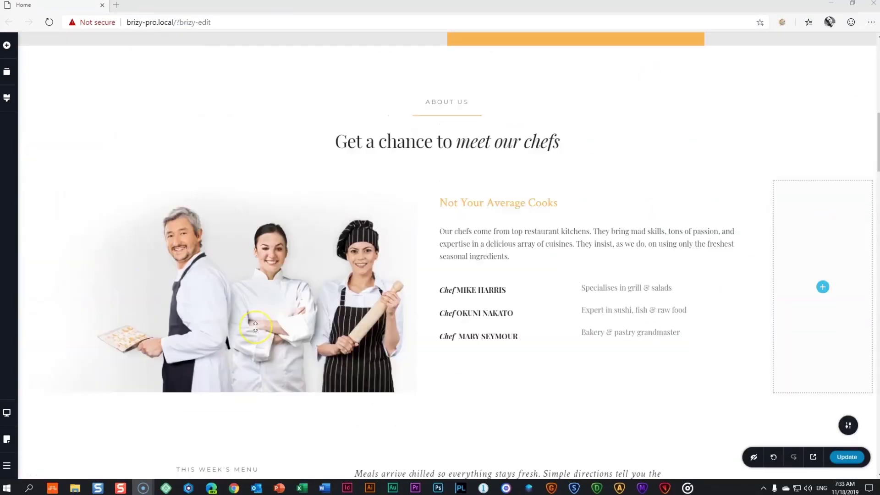
# Point the hero VIEW MORE button's link at a new popup created from a blank block
pyautogui.scroll(5, 255, 327)
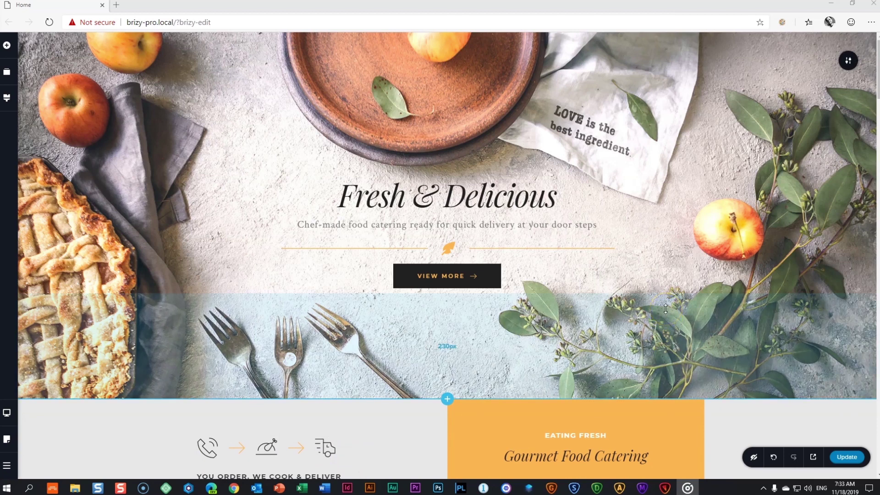
pyautogui.scroll(-9, 666, 309)
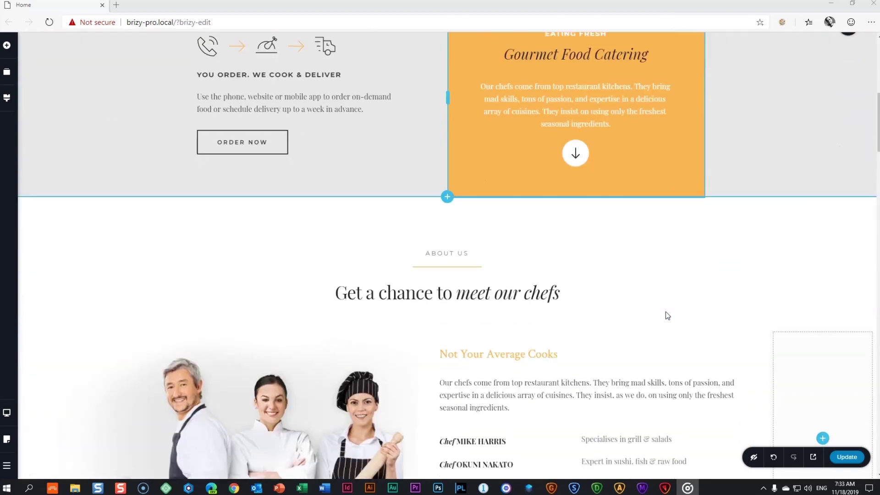
pyautogui.scroll(-10, 668, 315)
pyautogui.scroll(10, 667, 316)
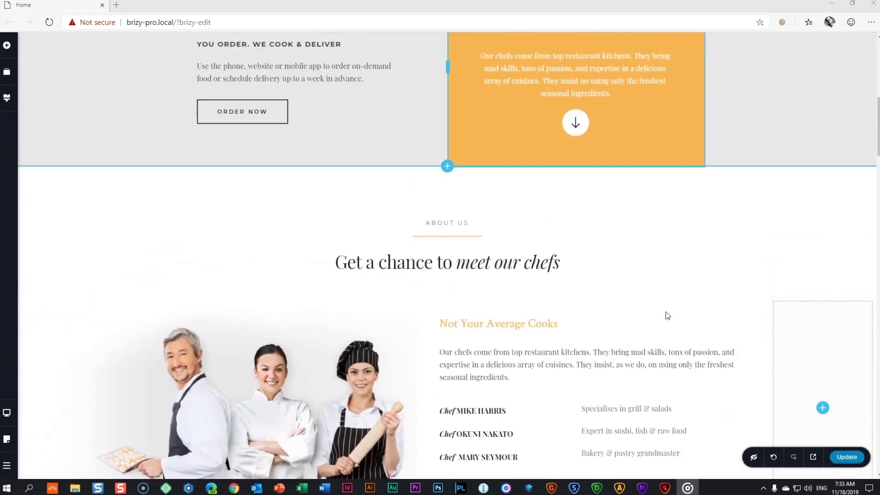
pyautogui.scroll(10, 667, 315)
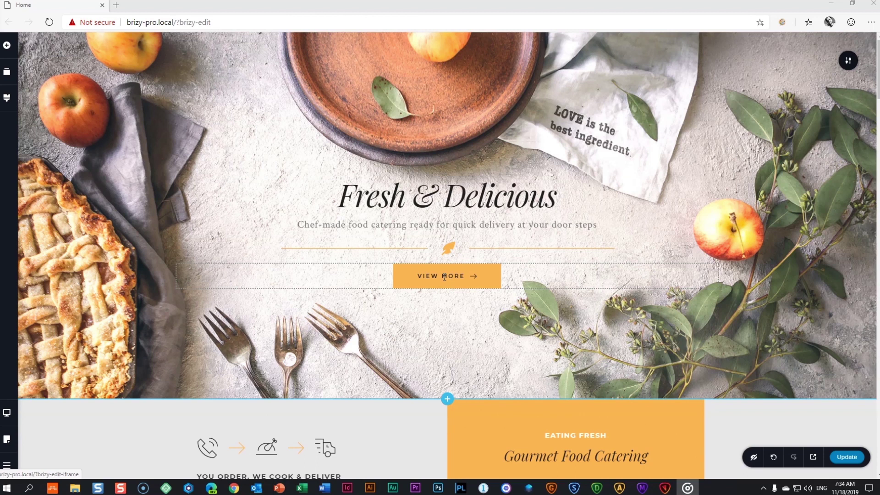
pyautogui.click(443, 276)
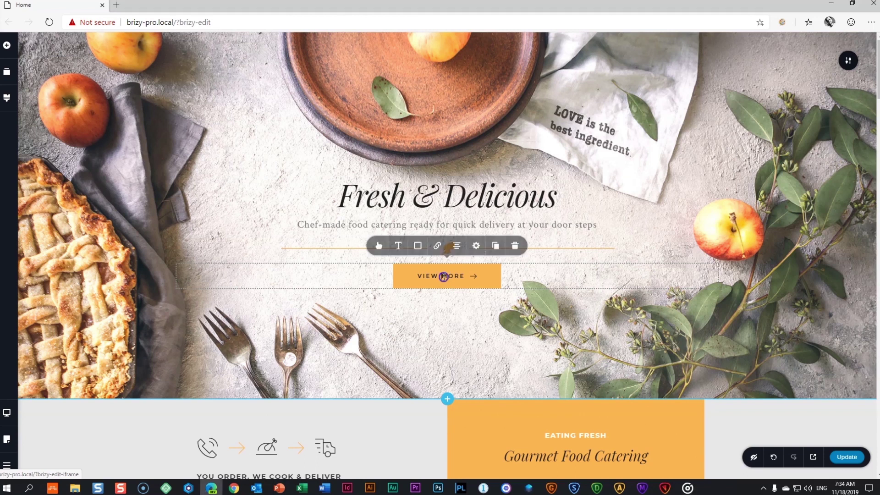
pyautogui.click(438, 249)
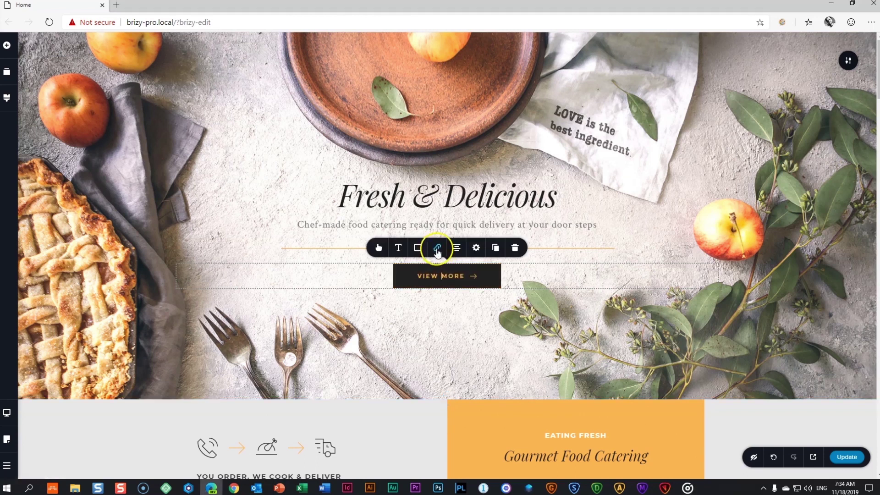
pyautogui.click(467, 153)
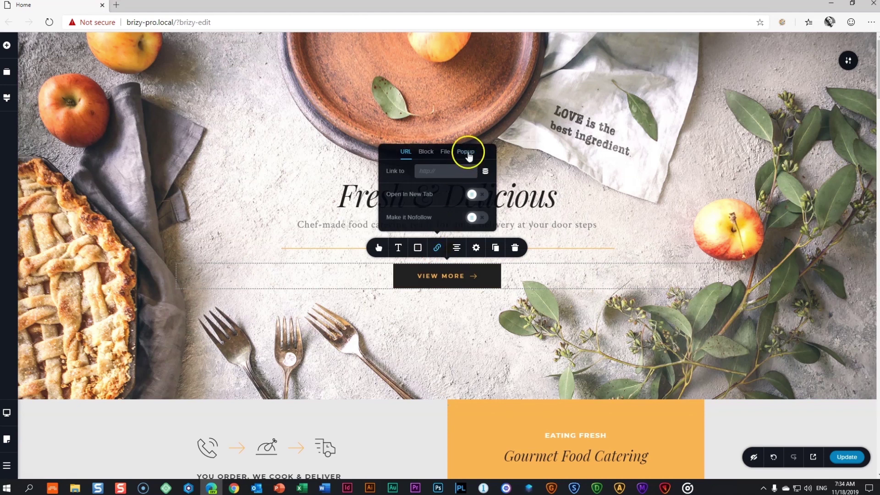
pyautogui.click(474, 166)
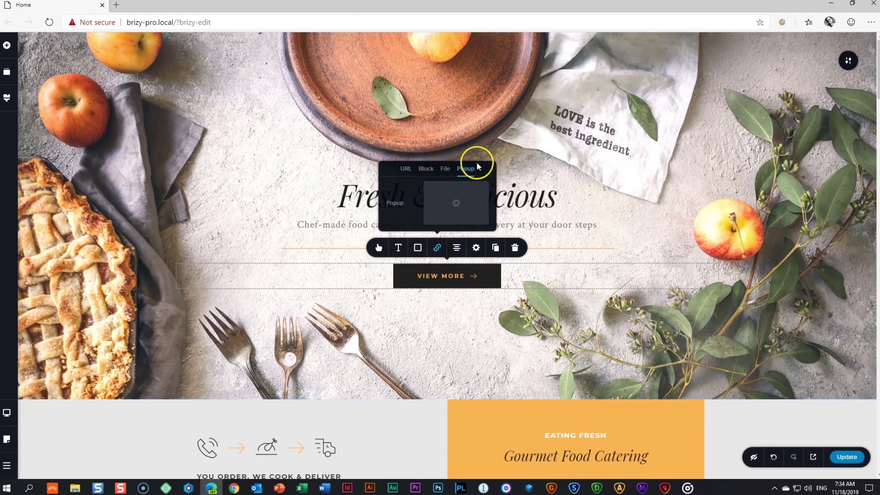
pyautogui.click(456, 202)
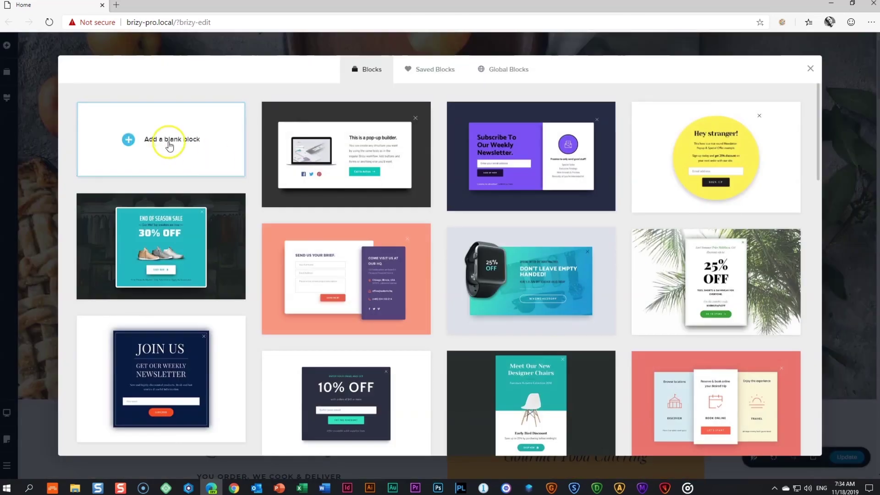
pyautogui.click(168, 139)
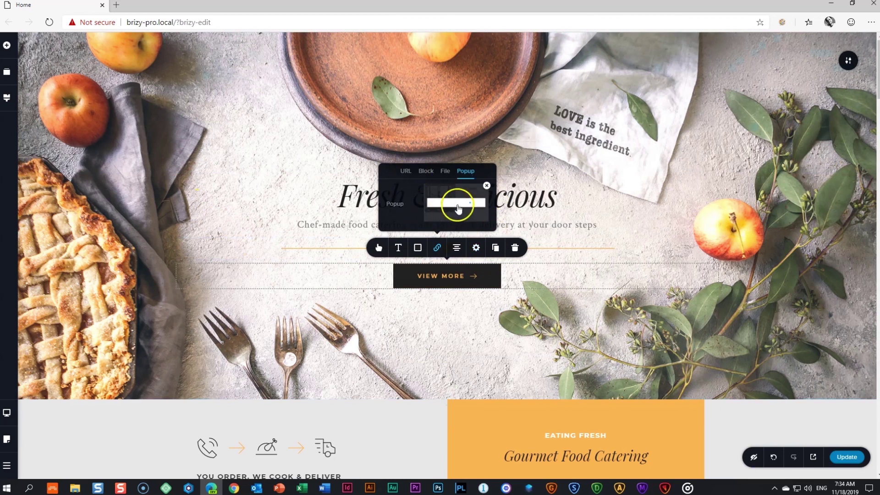
# Add two Text paragraphs and a Form to the popup's left column and an Image to the right
pyautogui.click(456, 203)
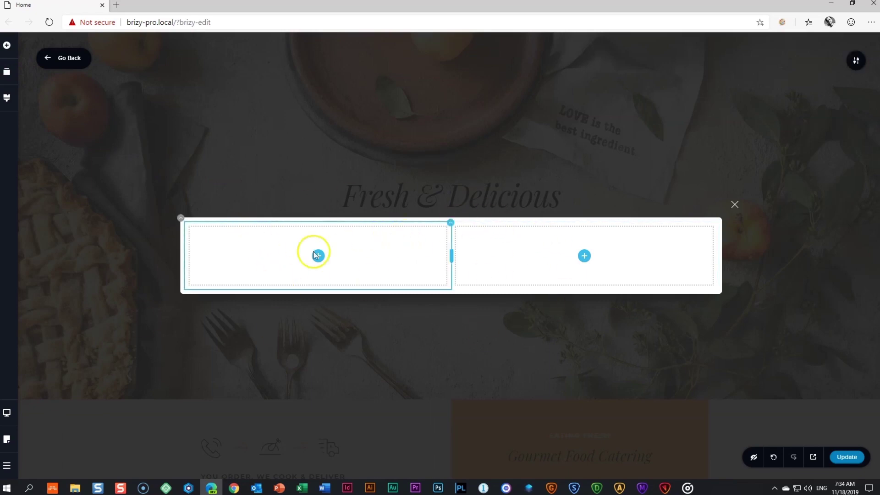
pyautogui.click(7, 45)
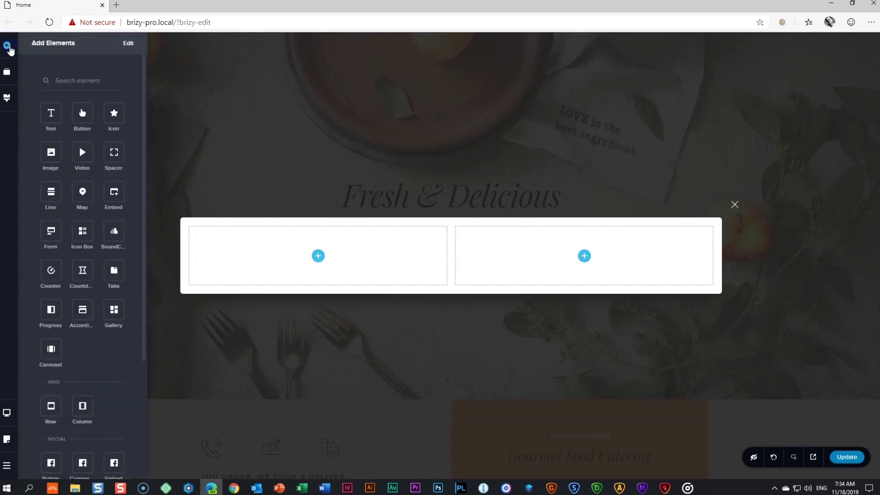
pyautogui.moveTo(50, 108); pyautogui.dragTo(331, 260)
pyautogui.moveTo(55, 113); pyautogui.dragTo(235, 258)
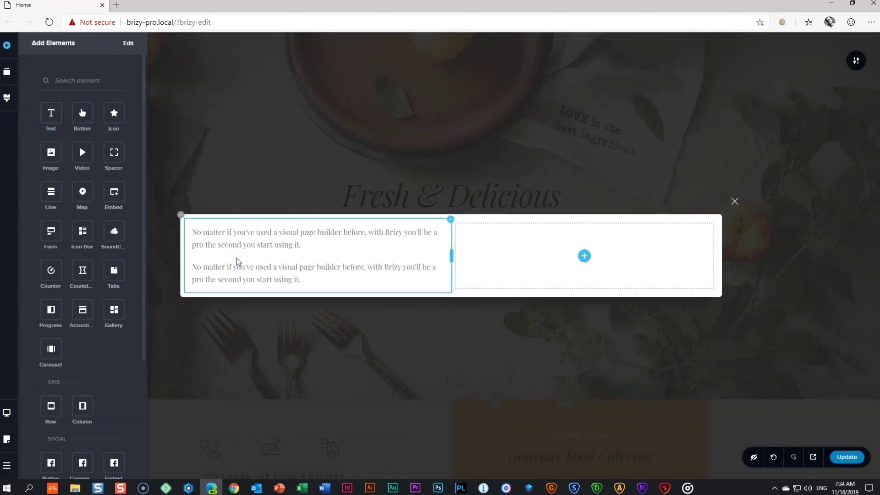
pyautogui.moveTo(49, 231); pyautogui.dragTo(224, 291)
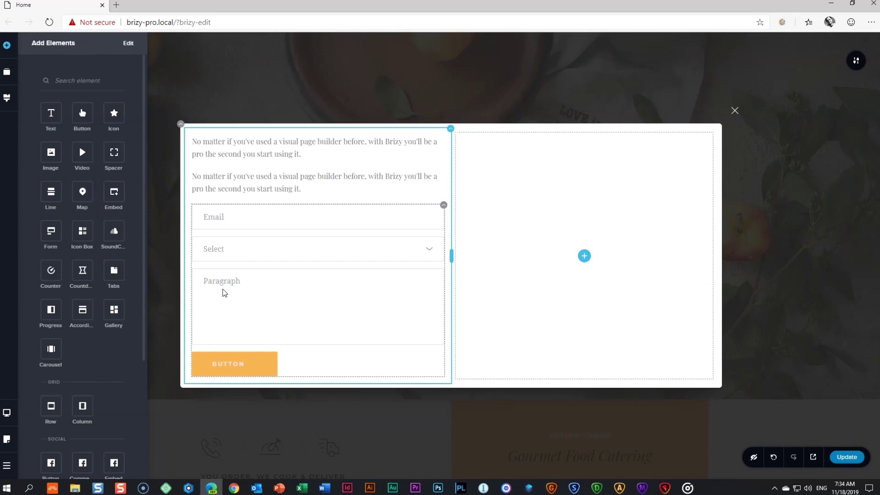
pyautogui.moveTo(49, 151); pyautogui.dragTo(585, 253)
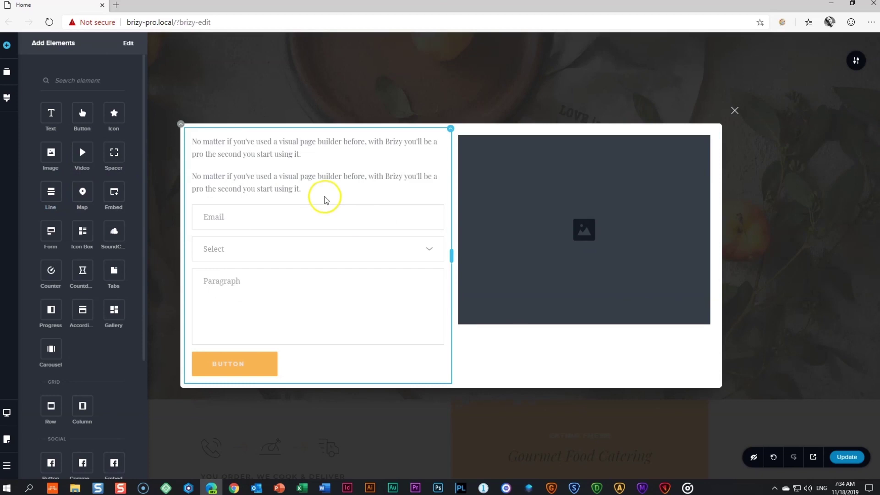
# Replace the first paragraph with the heading 'Subscribe & Win!' in the Montserrat font
pyautogui.tripleClick(306, 152)
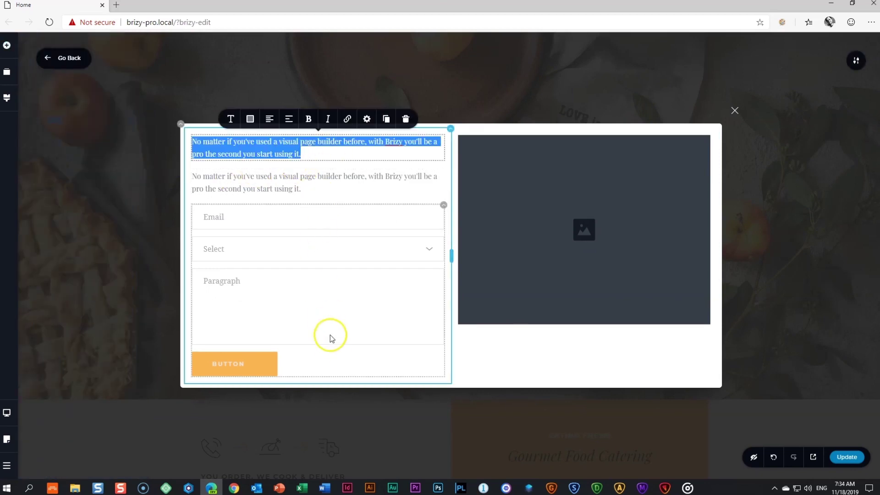
pyautogui.write('Subscribe & Win!')
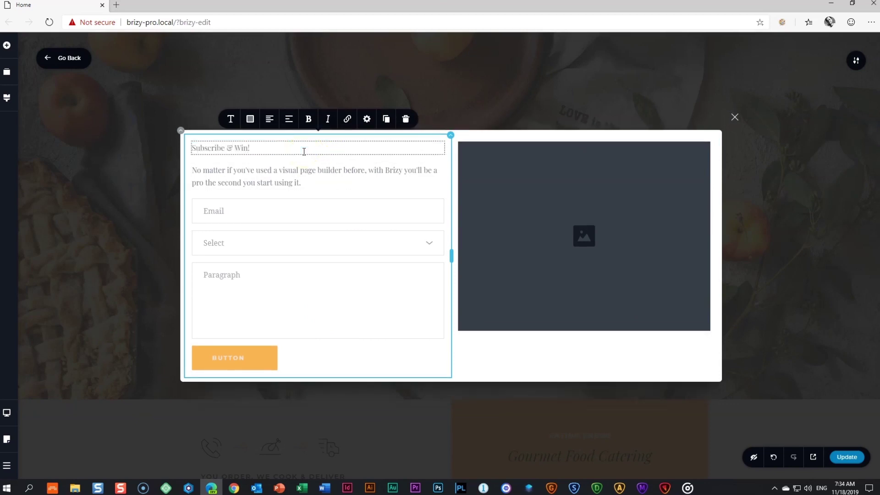
pyautogui.click(229, 119)
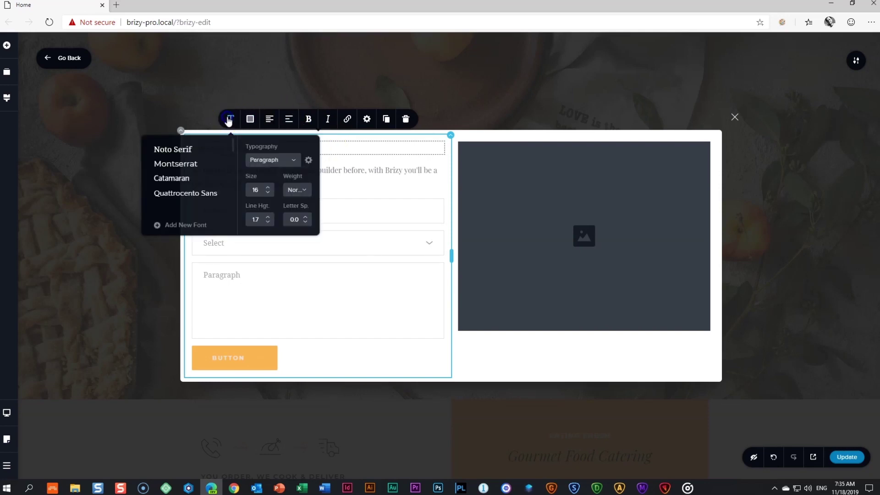
pyautogui.click(179, 163)
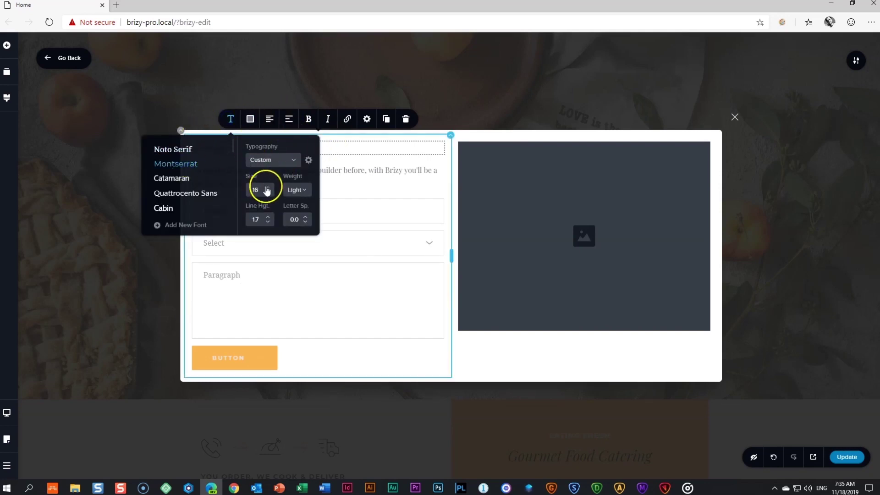
pyautogui.moveTo(267, 189); pyautogui.dragTo(246, 190)
pyautogui.click(347, 215)
# Set the description paragraph to Montserrat at font size 18
pyautogui.click(230, 172)
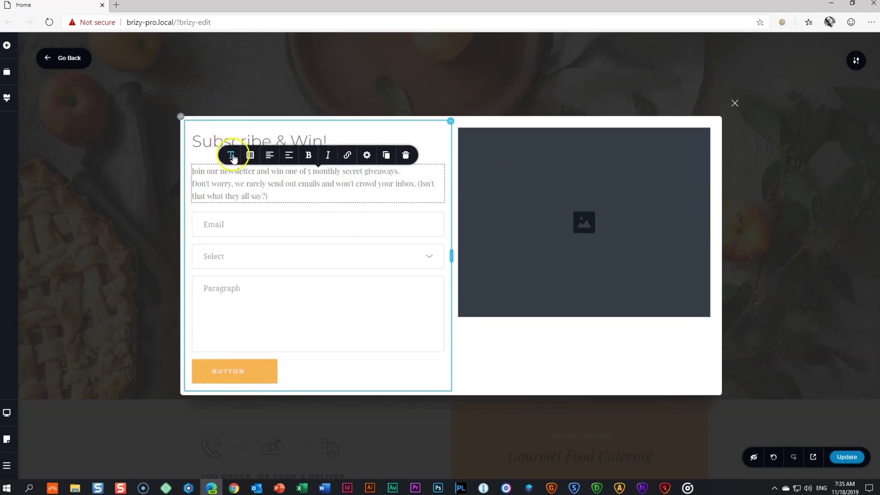
pyautogui.click(232, 156)
pyautogui.click(191, 68)
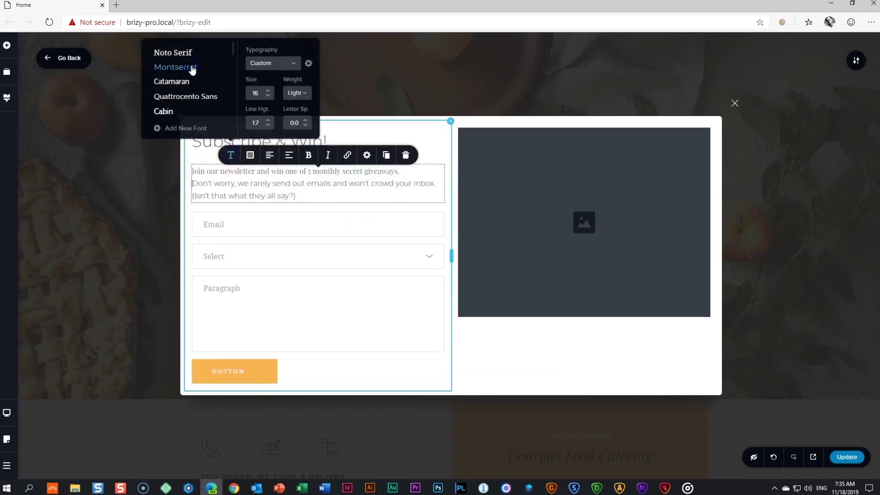
pyautogui.click(239, 138)
pyautogui.moveTo(297, 197); pyautogui.dragTo(190, 171)
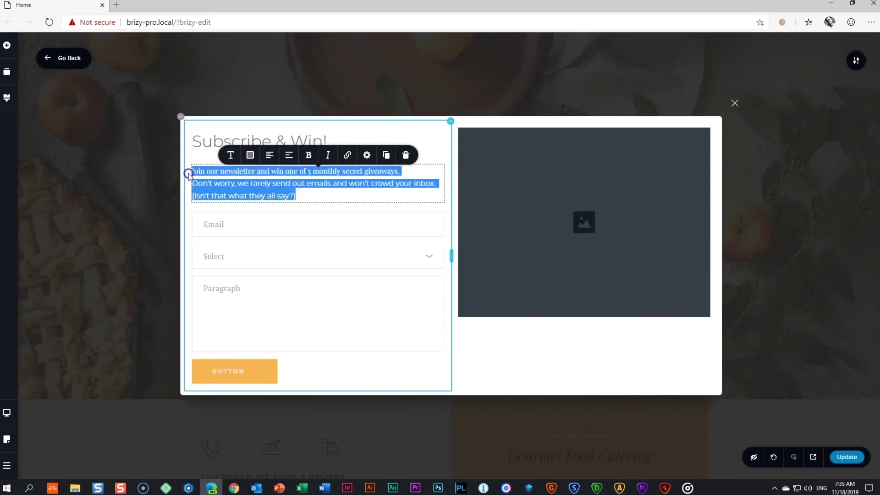
pyautogui.click(231, 155)
pyautogui.click(183, 68)
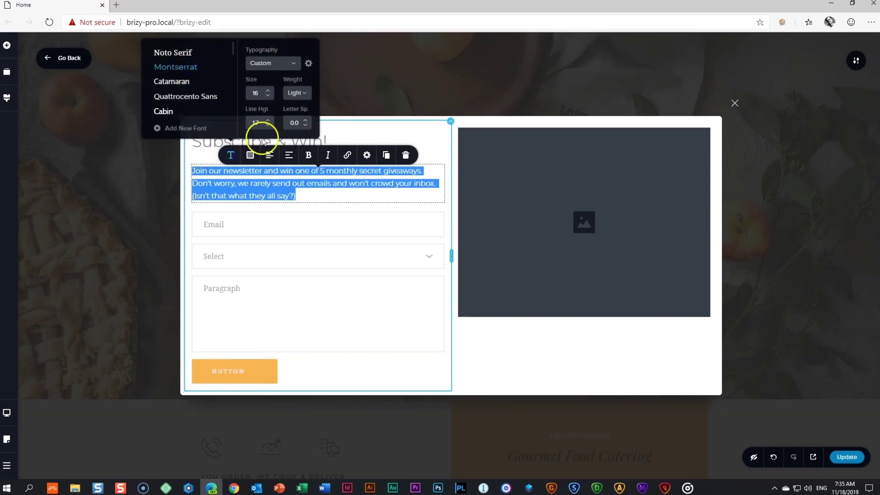
pyautogui.click(269, 91)
pyautogui.click(269, 90)
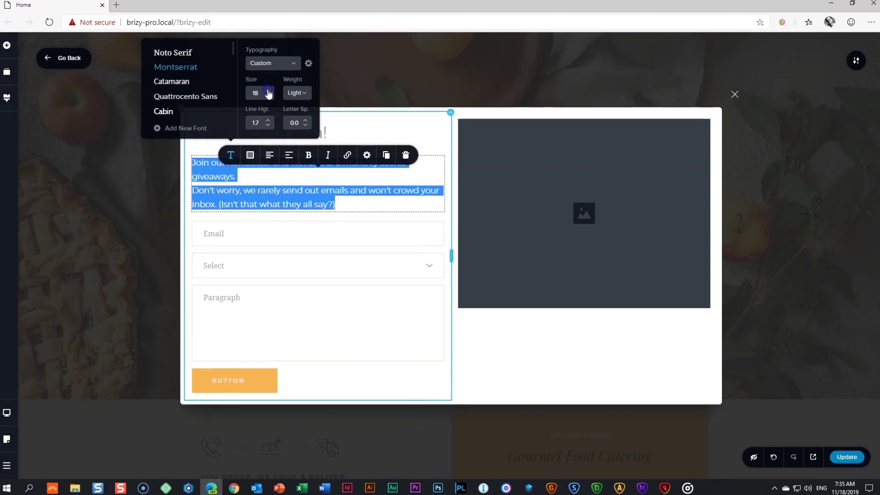
pyautogui.click(258, 178)
# Colour the whole description paragraph text dark grey (#383838)
pyautogui.click(211, 133)
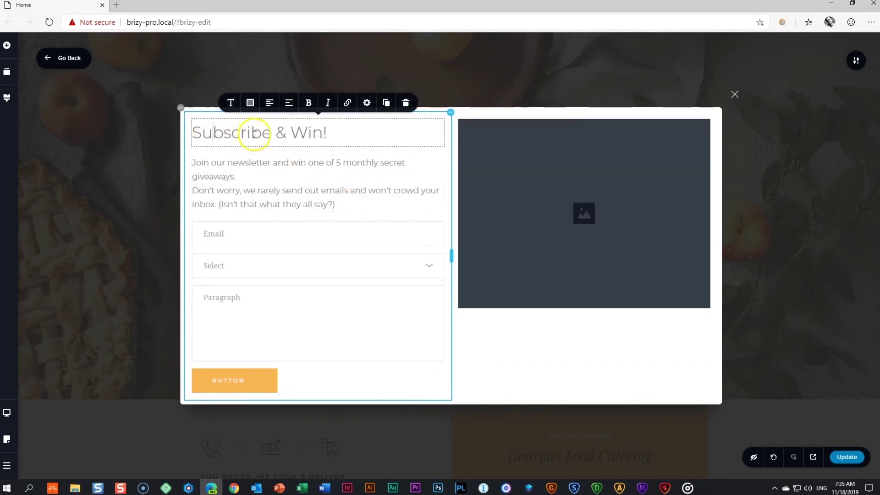
pyautogui.click(250, 102)
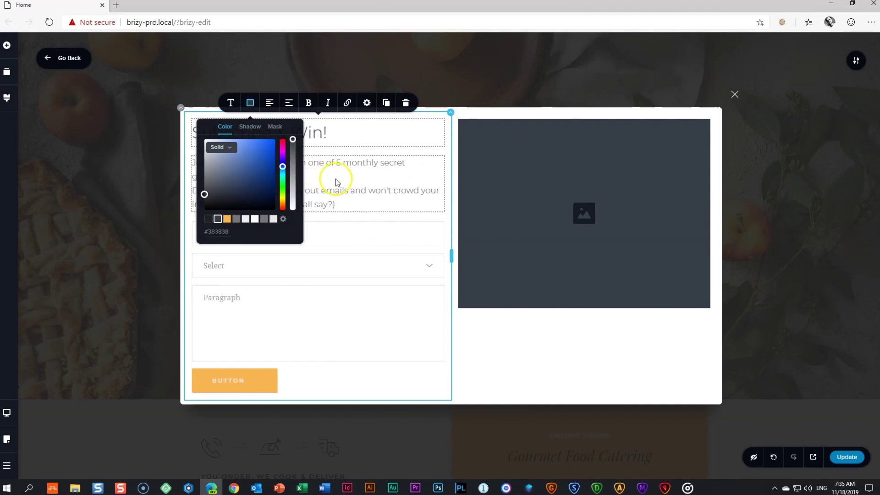
pyautogui.click(334, 200)
pyautogui.hotkey('ctrl', 'a')
pyautogui.click(250, 139)
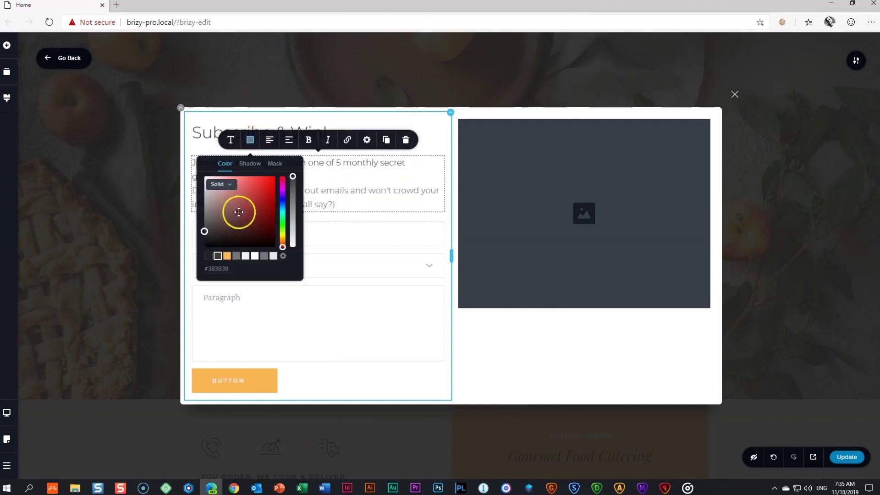
pyautogui.click(209, 256)
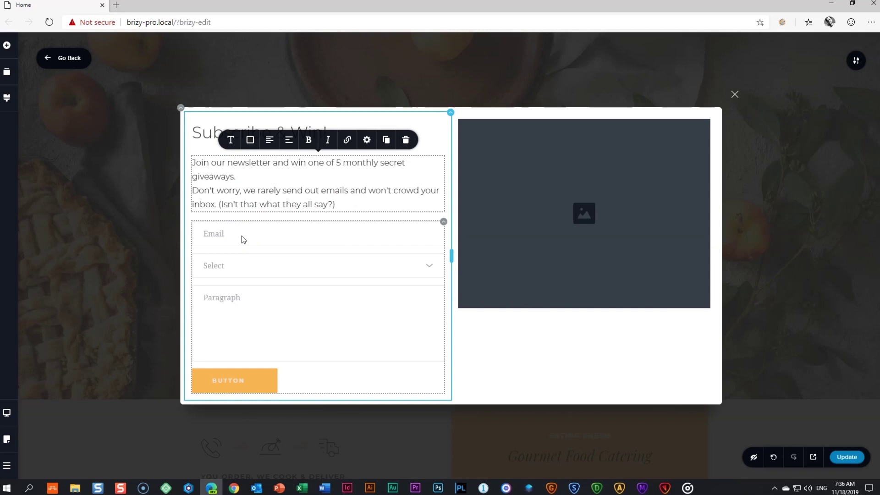
# Delete the Select and Paragraph fields from the popup form
pyautogui.click(252, 270)
pyautogui.click(251, 271)
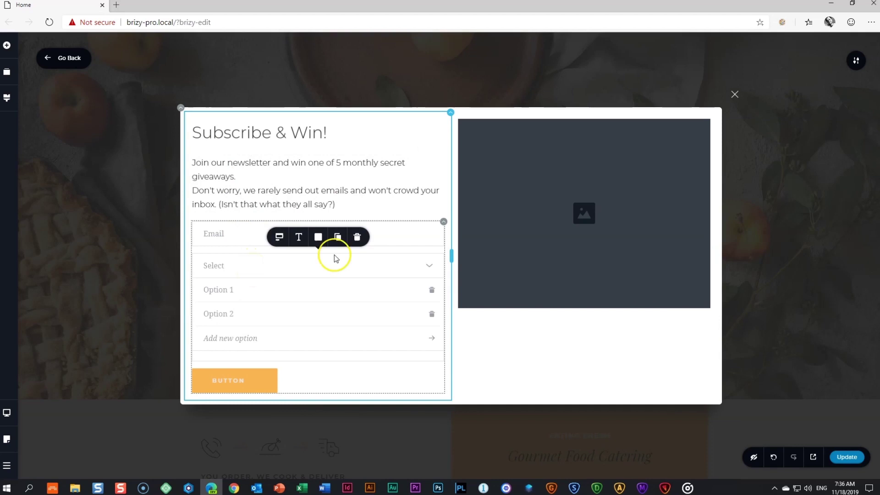
pyautogui.click(357, 237)
pyautogui.click(289, 296)
pyautogui.click(356, 252)
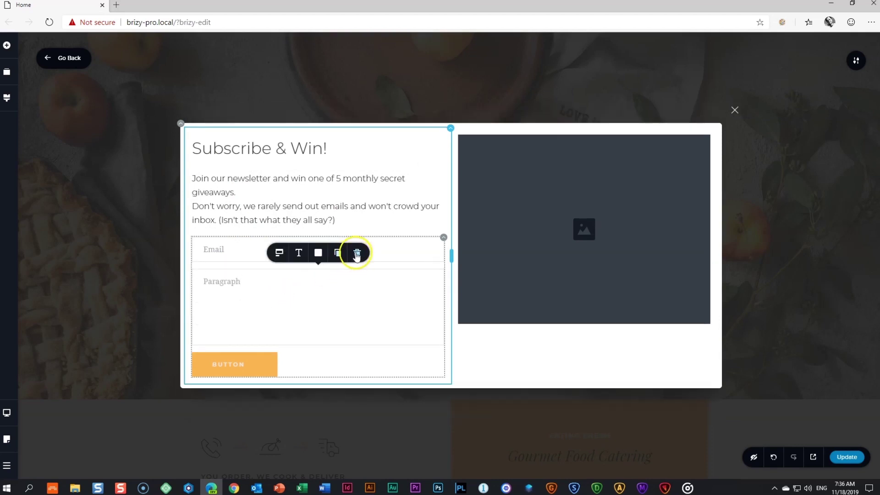
# Relabel the form button 'SIGN UP NOW' and give it a dark #383838 background
pyautogui.click(212, 311)
pyautogui.doubleClick(229, 307)
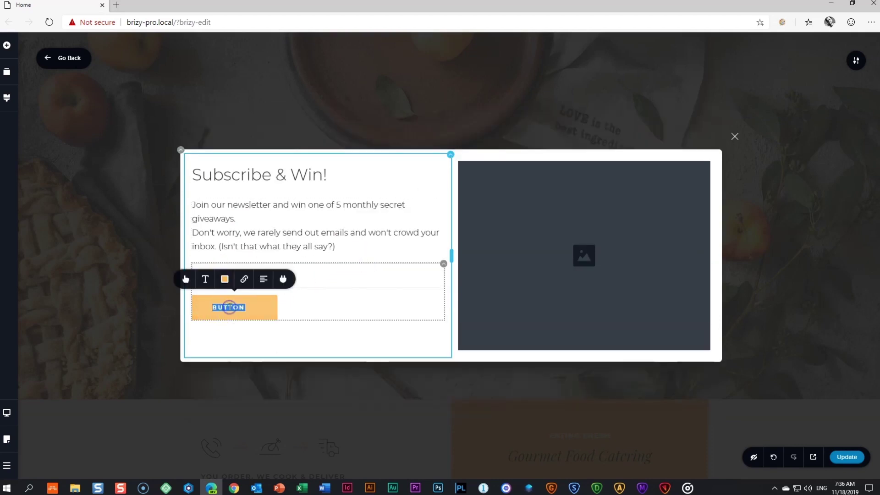
pyautogui.write('SIGN UP NOW')
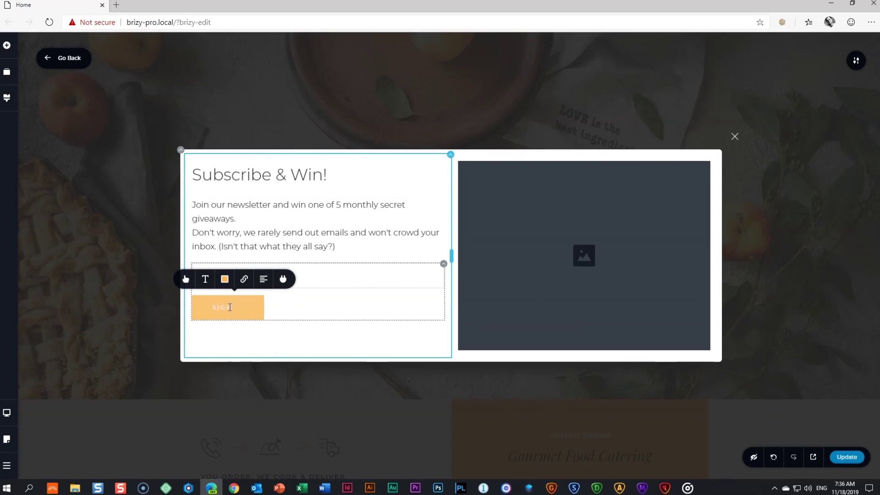
pyautogui.click(224, 279)
pyautogui.click(193, 239)
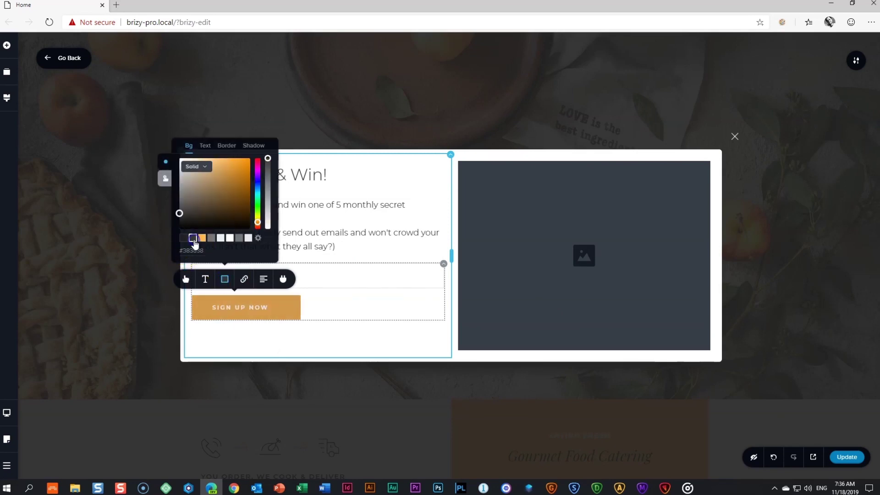
pyautogui.click(361, 309)
# Review the form's available email and app integrations without connecting any
pyautogui.click(233, 308)
pyautogui.click(306, 286)
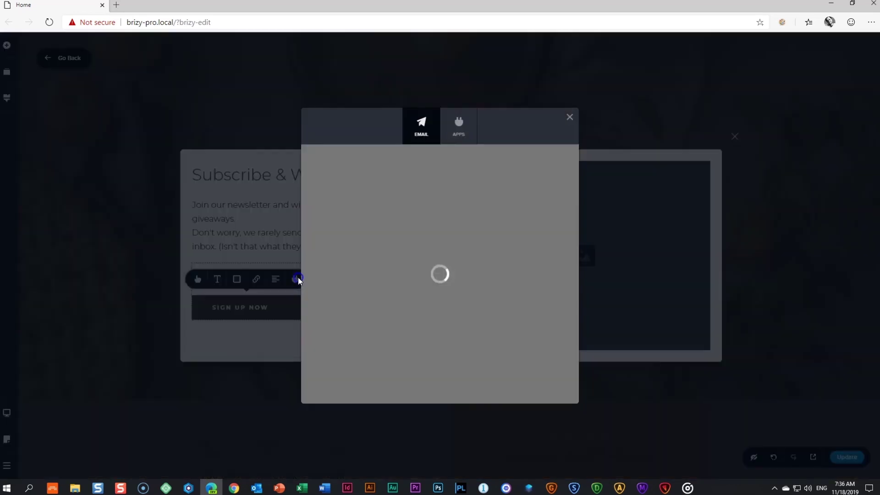
pyautogui.click(462, 137)
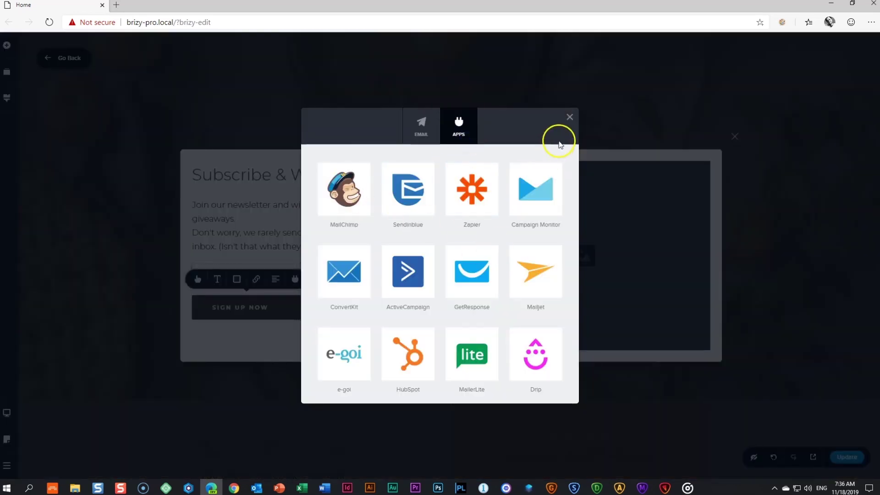
pyautogui.click(570, 117)
# Fill the right-column image placeholder with the d09-fitness-bg.jpg photo from the Media Library
pyautogui.click(535, 222)
pyautogui.click(527, 145)
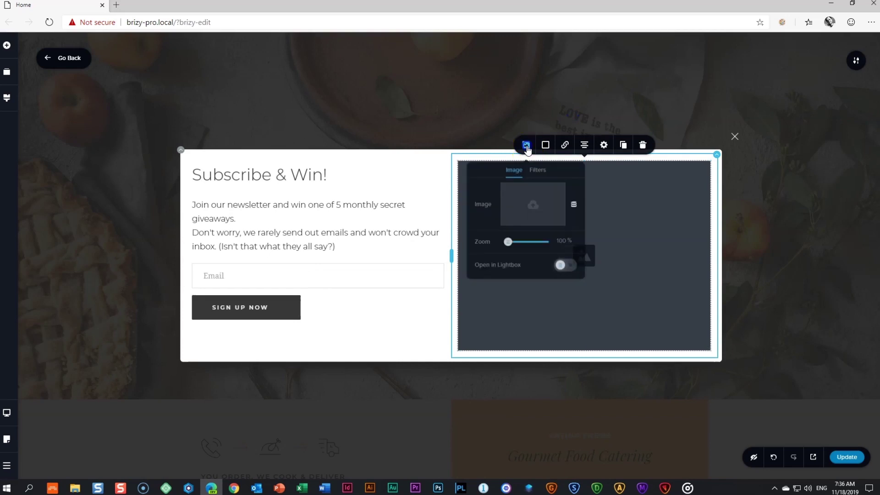
pyautogui.click(536, 200)
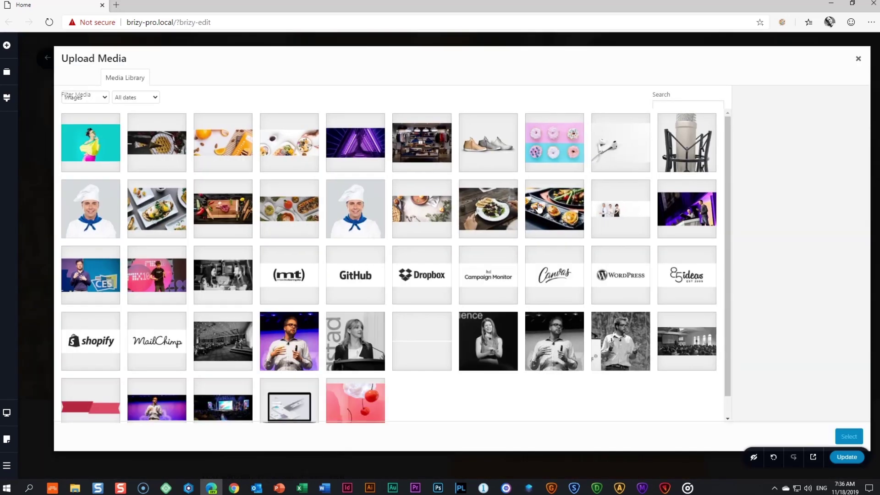
pyautogui.click(99, 153)
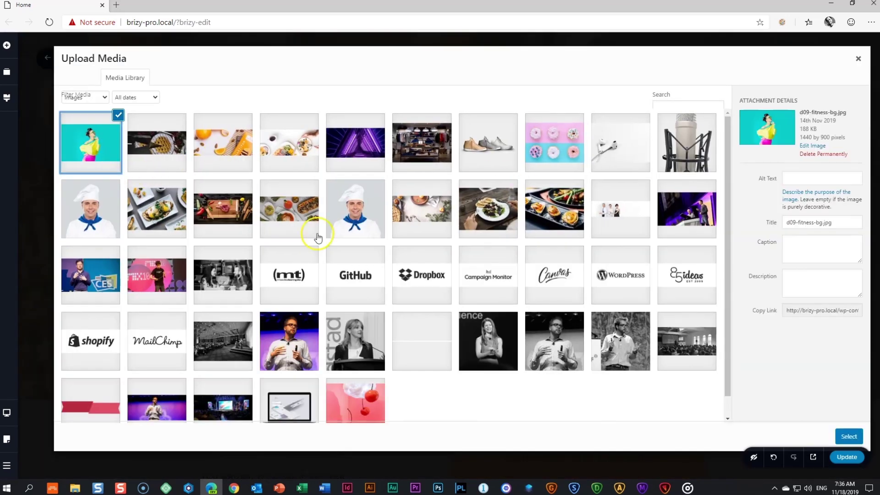
pyautogui.click(848, 436)
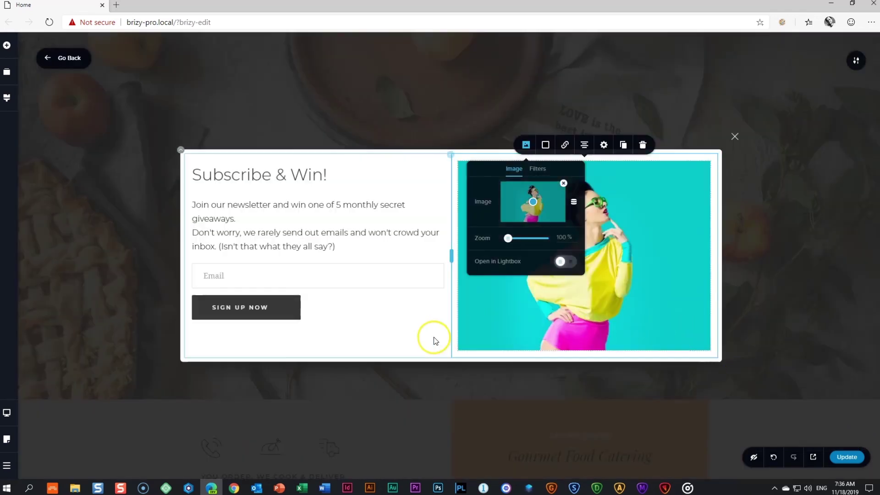
pyautogui.click(414, 340)
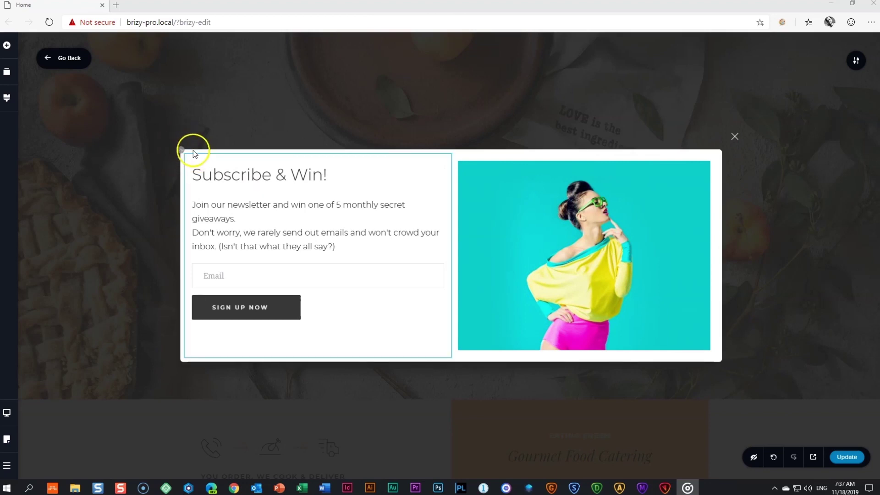
# Change the popup's background colour swatch to light grey #E7E7E7
pyautogui.click(181, 152)
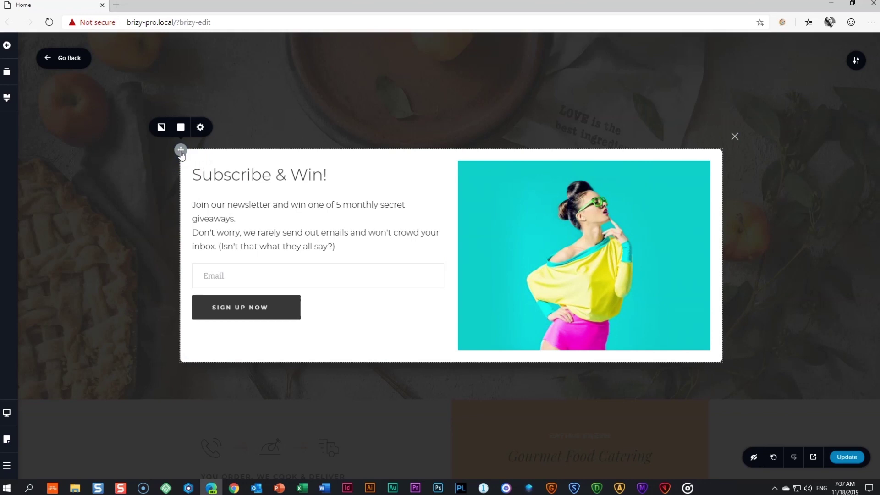
pyautogui.click(181, 154)
pyautogui.click(161, 129)
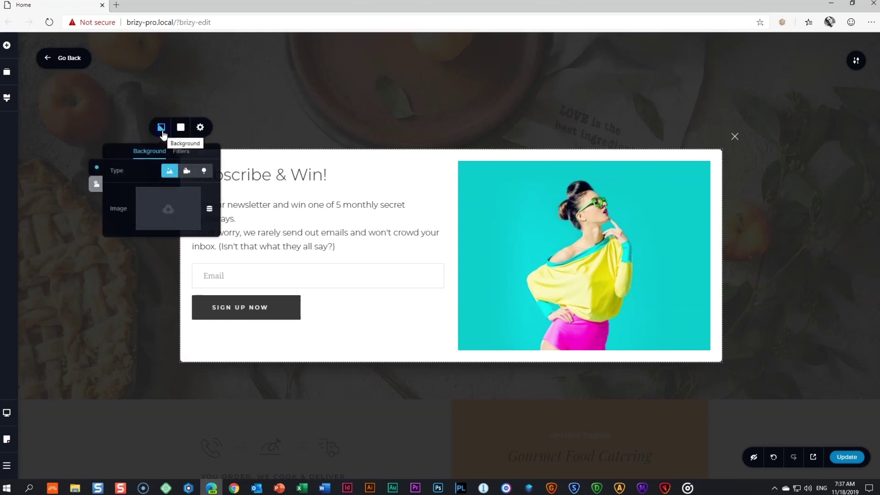
pyautogui.click(164, 202)
pyautogui.click(163, 196)
pyautogui.click(181, 127)
pyautogui.click(158, 244)
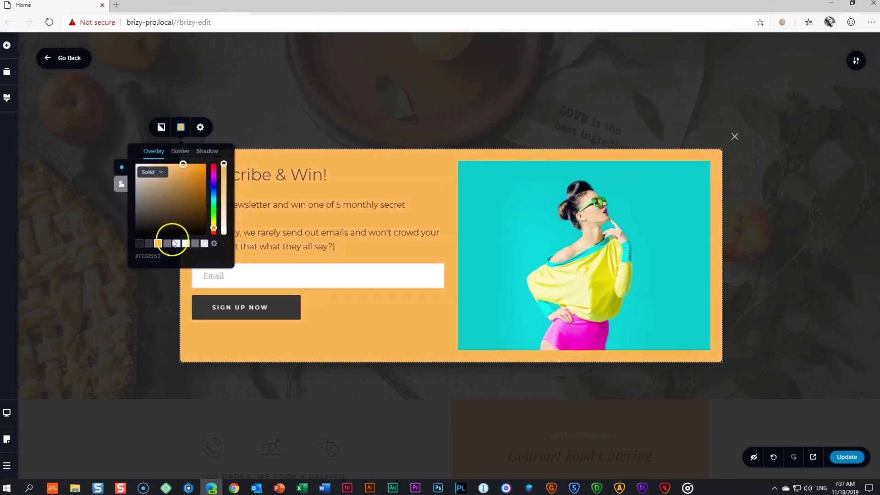
pyautogui.click(207, 244)
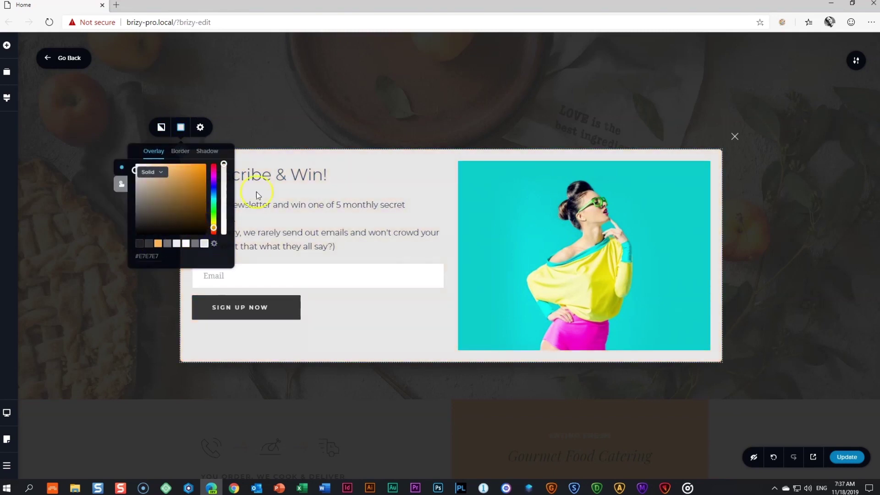
pyautogui.click(182, 127)
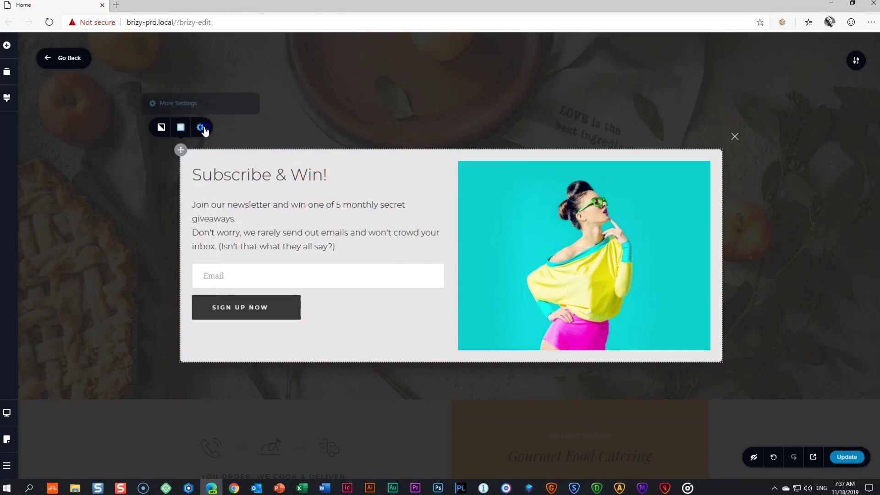
pyautogui.click(183, 101)
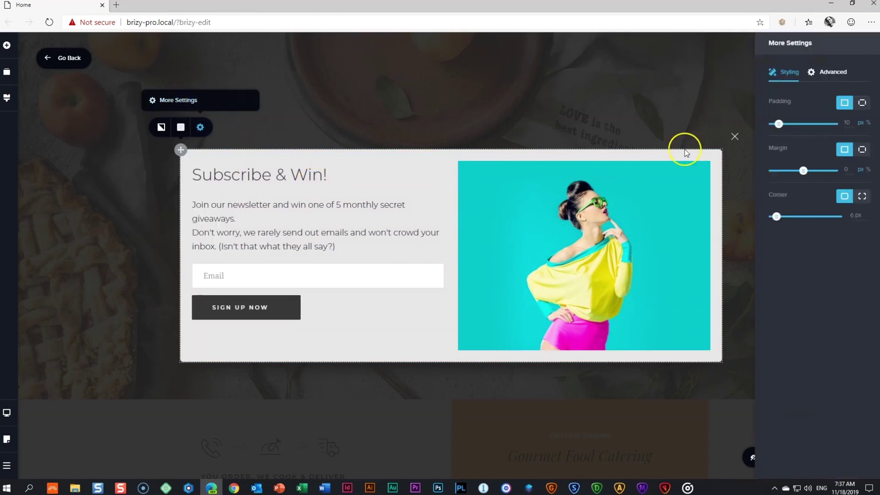
pyautogui.click(740, 238)
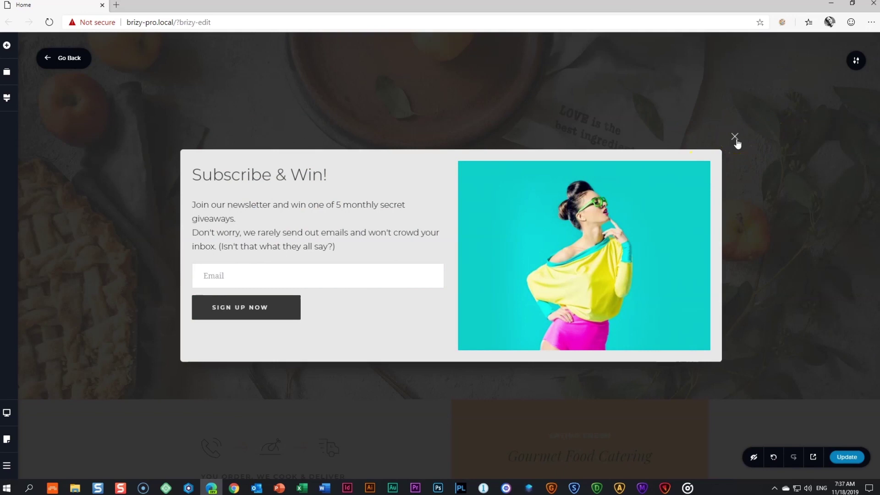
# Select the popup's close button and look through its icon settings
pyautogui.click(735, 137)
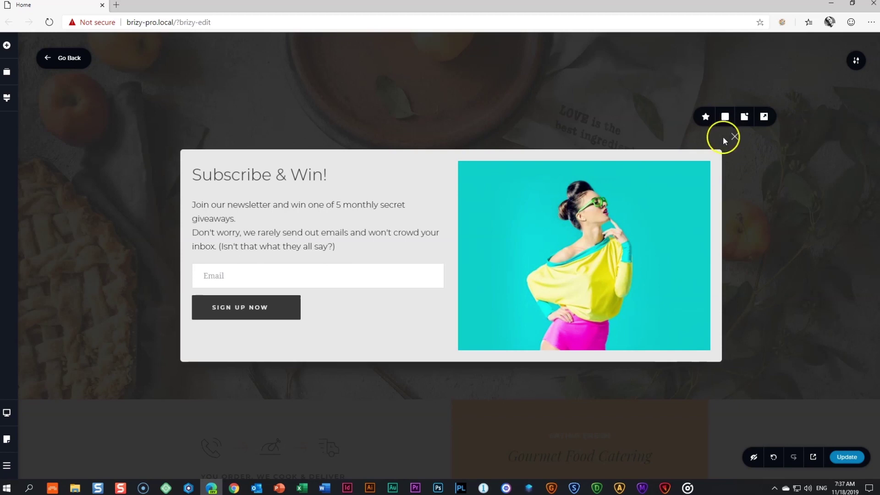
pyautogui.click(706, 120)
pyautogui.click(687, 142)
pyautogui.click(705, 170)
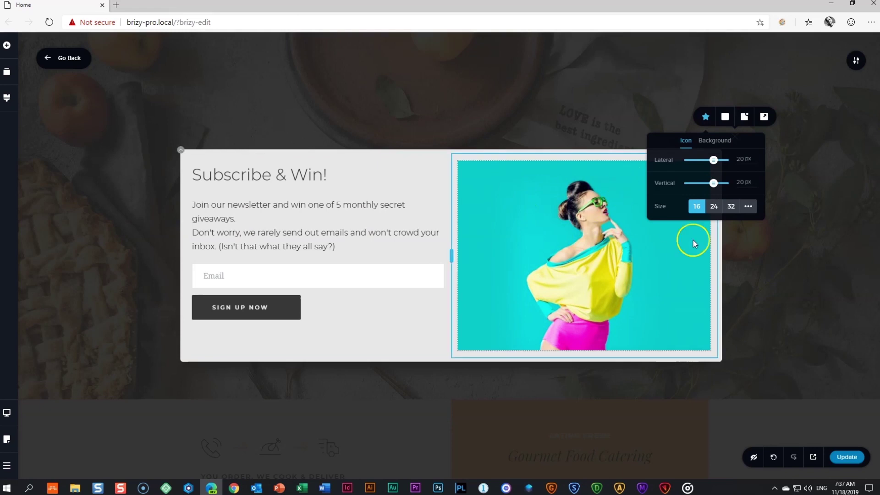
pyautogui.click(705, 117)
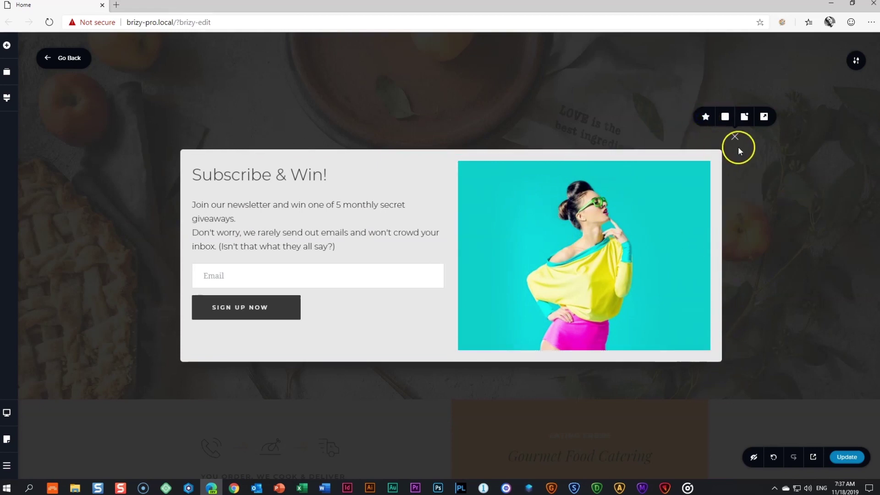
pyautogui.click(706, 118)
pyautogui.click(706, 119)
pyautogui.click(706, 119)
pyautogui.click(706, 119)
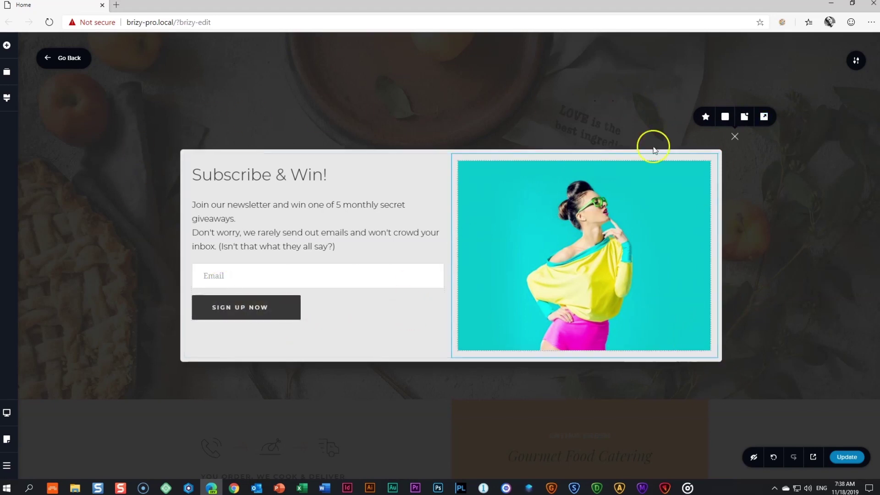
# Cycle the close button's position until it sits below the popup's bottom-right corner
pyautogui.click(764, 118)
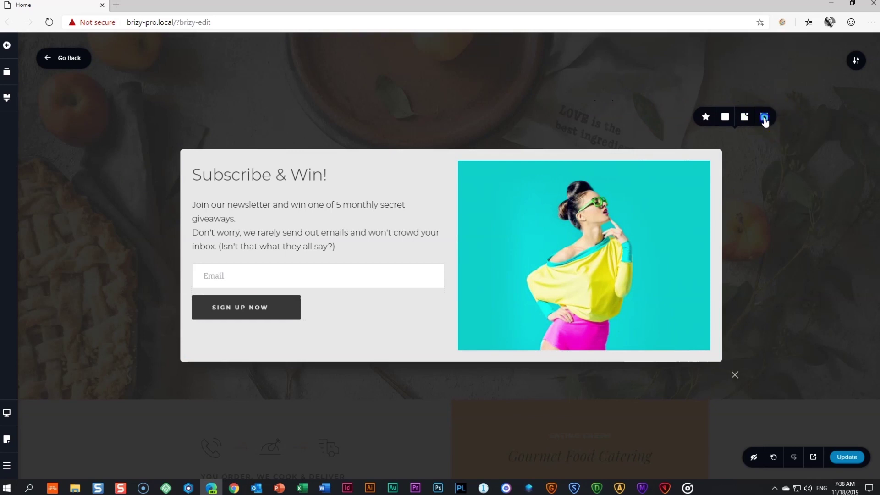
pyautogui.click(764, 118)
pyautogui.click(764, 118)
pyautogui.click(706, 117)
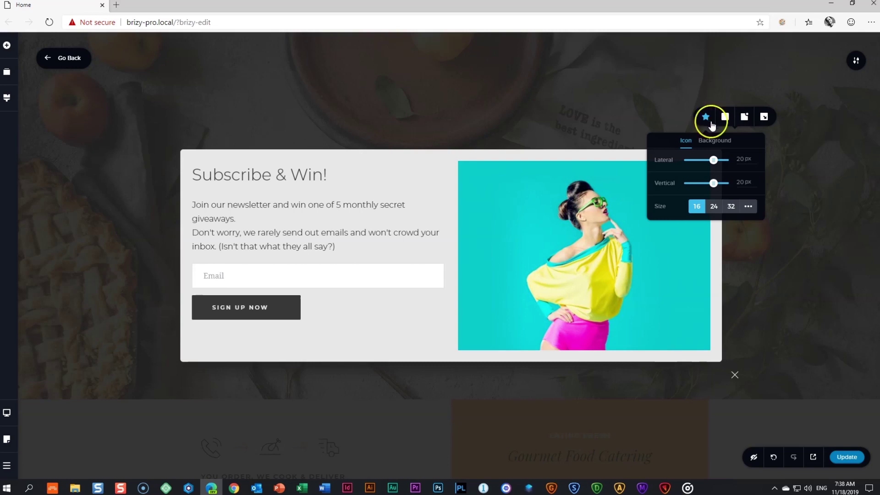
# Set the close icon's horizontal offset to -36 px and its size to 32
pyautogui.moveTo(713, 161); pyautogui.dragTo(717, 184)
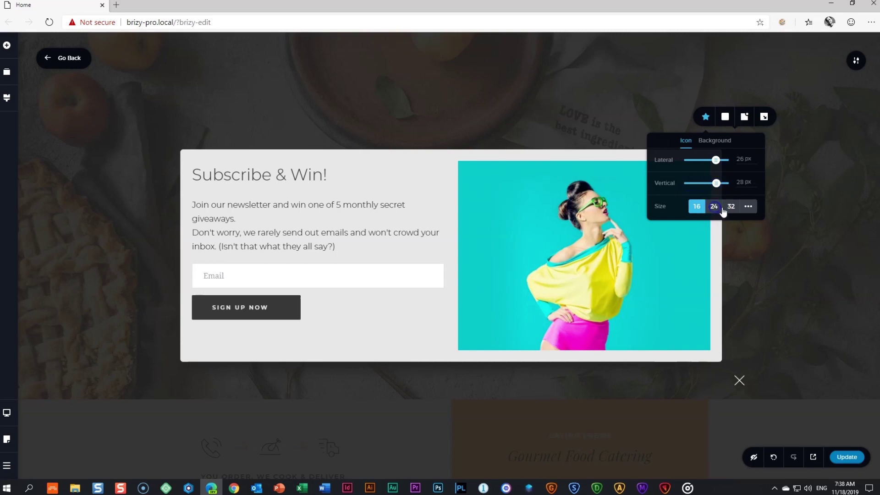
pyautogui.click(715, 207)
pyautogui.click(731, 207)
pyautogui.click(749, 206)
pyautogui.moveTo(685, 221); pyautogui.dragTo(697, 223)
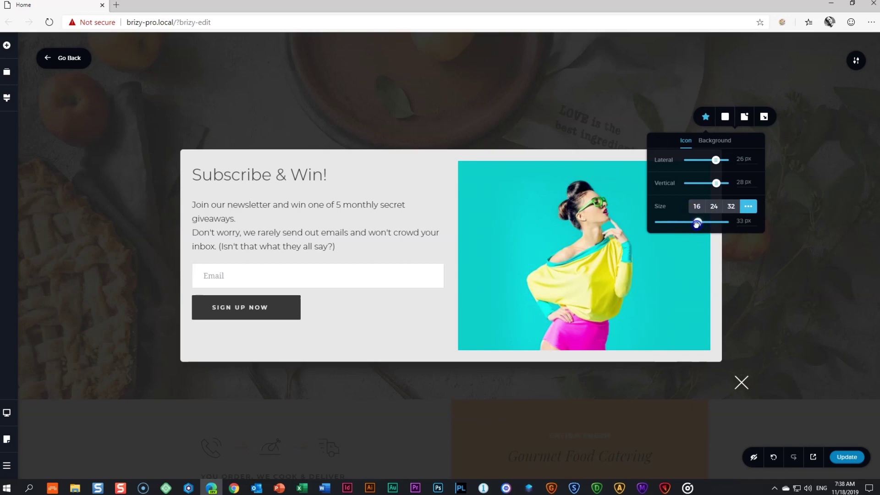
pyautogui.click(730, 208)
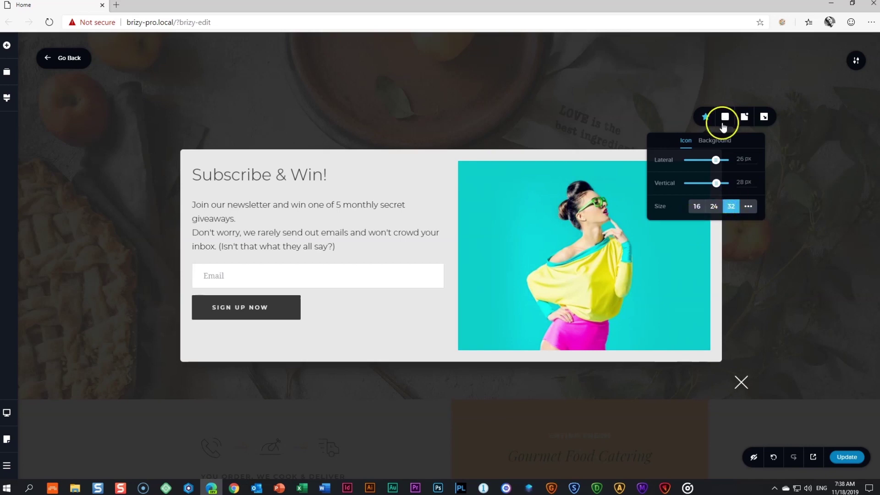
# Pick the close icon colour and a light-grey background, including its other-state colours
pyautogui.click(724, 118)
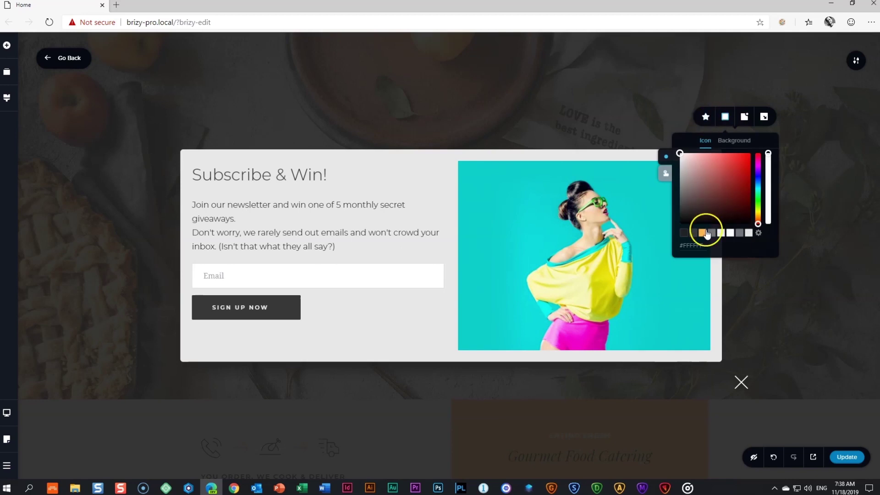
pyautogui.click(704, 234)
pyautogui.click(733, 140)
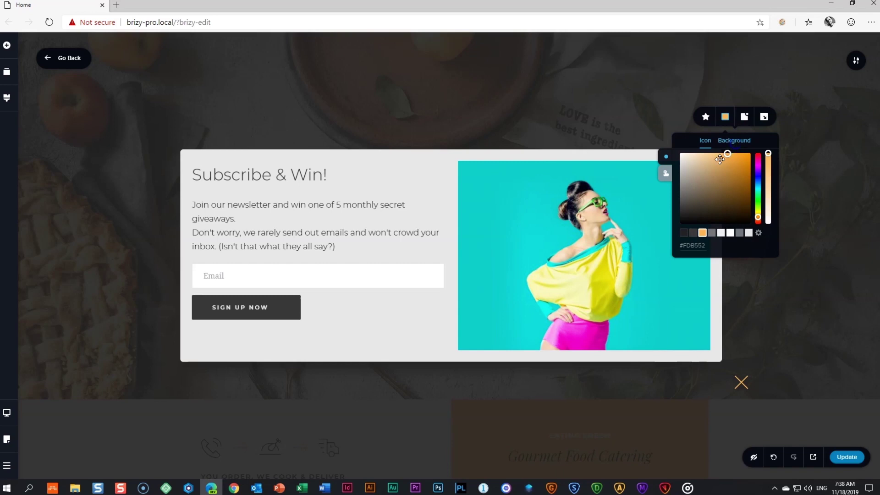
pyautogui.click(684, 233)
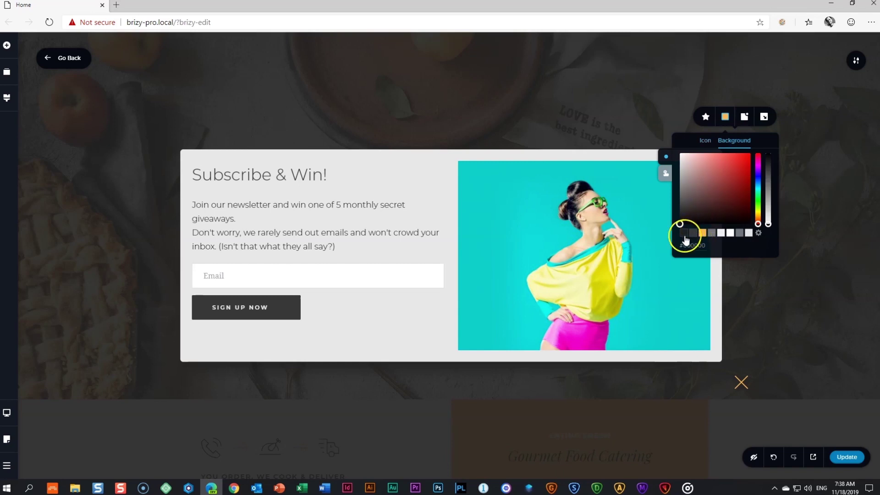
pyautogui.click(749, 233)
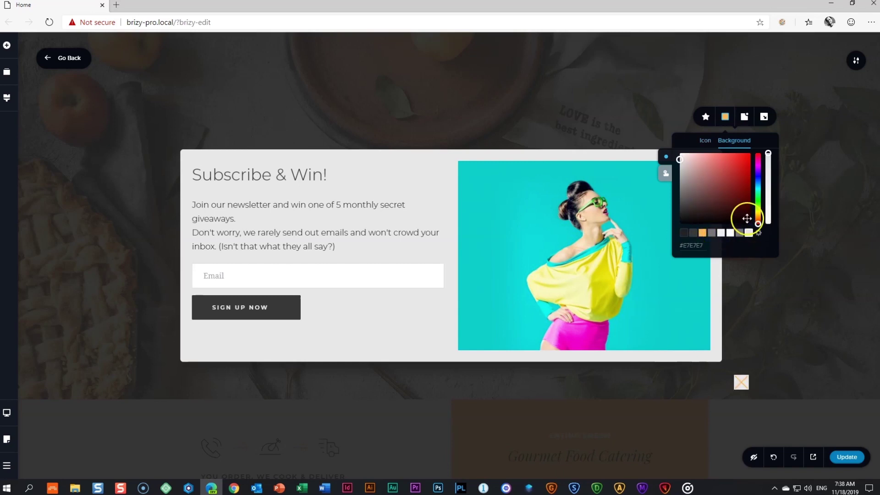
pyautogui.click(709, 145)
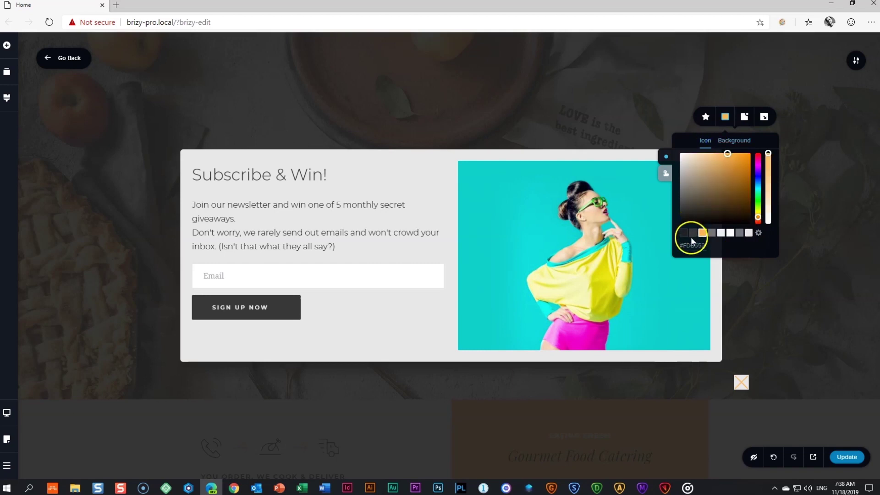
pyautogui.click(665, 177)
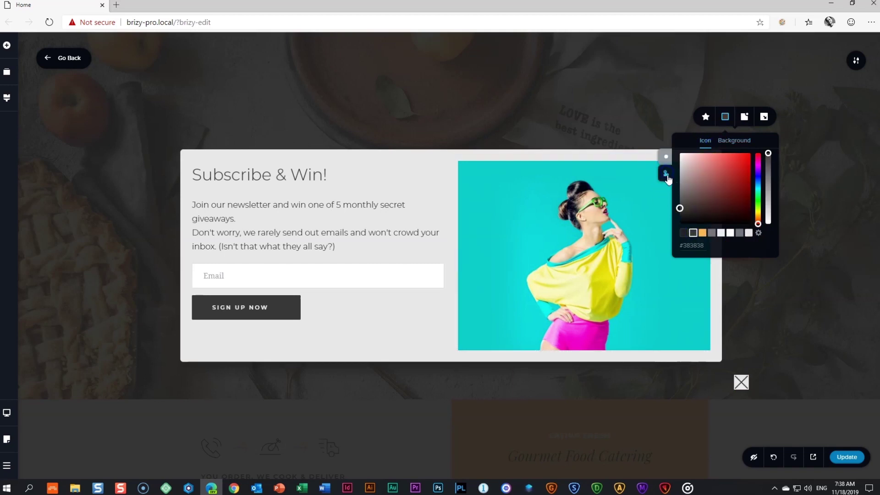
pyautogui.click(692, 233)
pyautogui.click(749, 233)
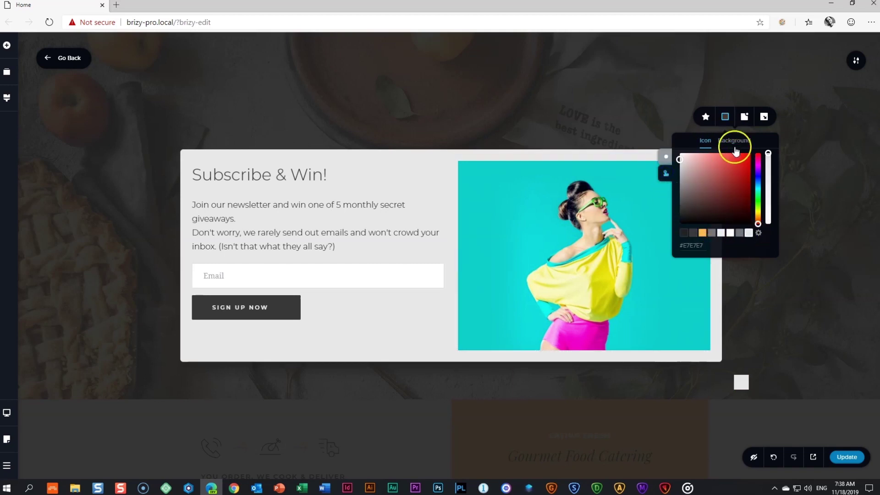
pyautogui.click(734, 141)
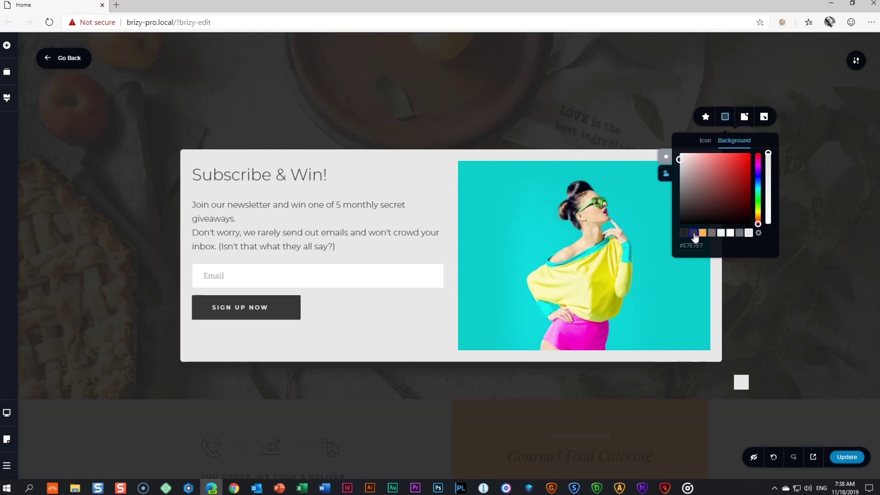
# Set the close button's background size to 15 px with fully rounded corners
pyautogui.click(706, 120)
pyautogui.click(691, 177)
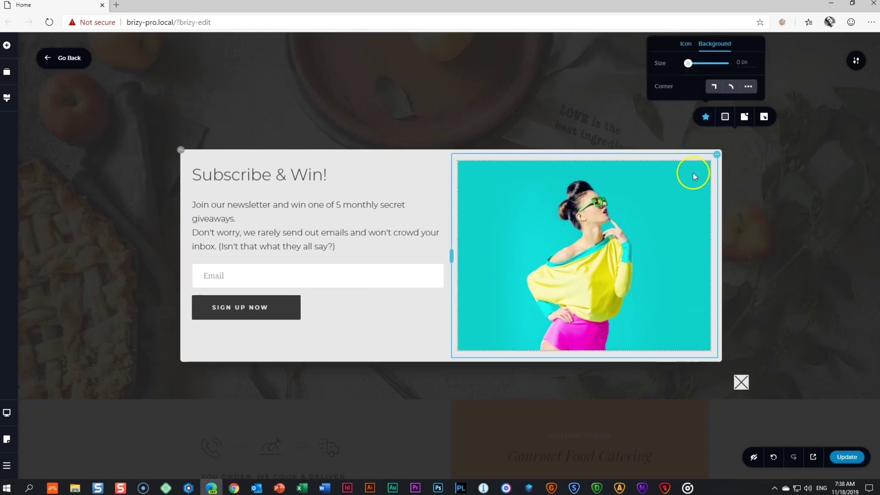
pyautogui.moveTo(688, 62); pyautogui.dragTo(707, 63)
pyautogui.click(726, 86)
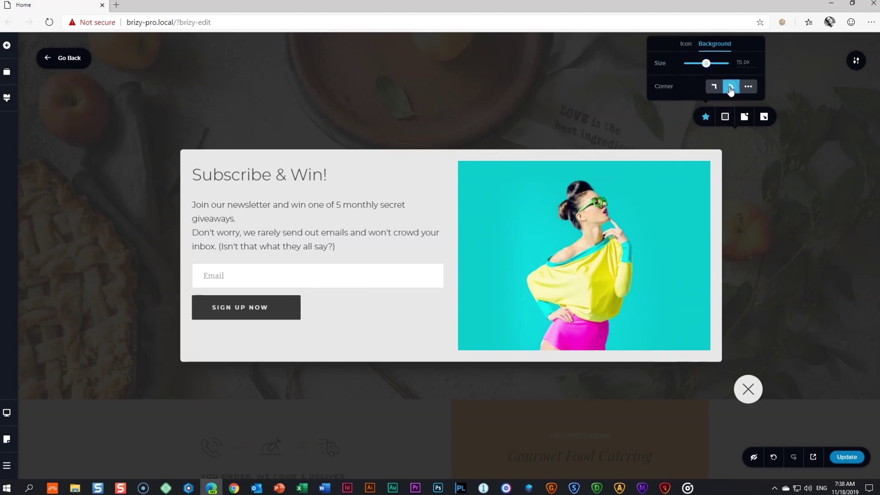
pyautogui.click(725, 86)
# Keep the close button outside the popup and cycle corners until it reaches top-right
pyautogui.click(743, 118)
pyautogui.click(744, 120)
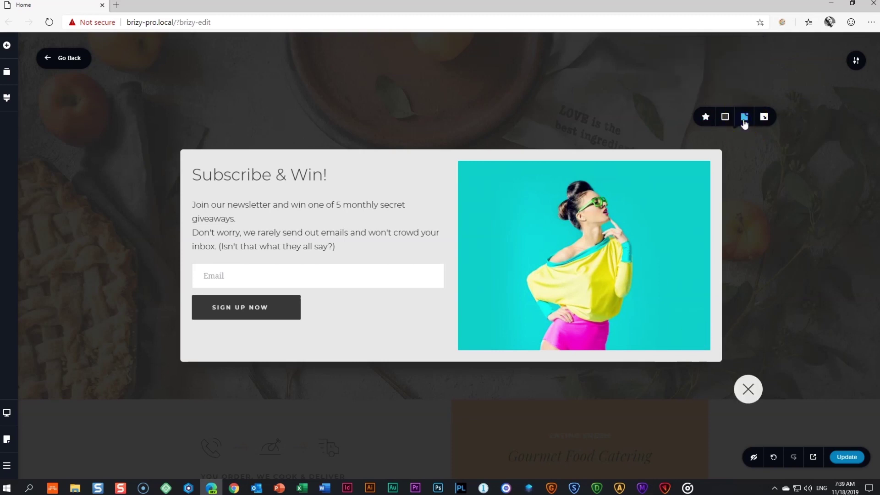
pyautogui.click(744, 118)
pyautogui.click(744, 118)
pyautogui.click(744, 119)
pyautogui.click(744, 118)
pyautogui.click(764, 118)
pyautogui.click(763, 118)
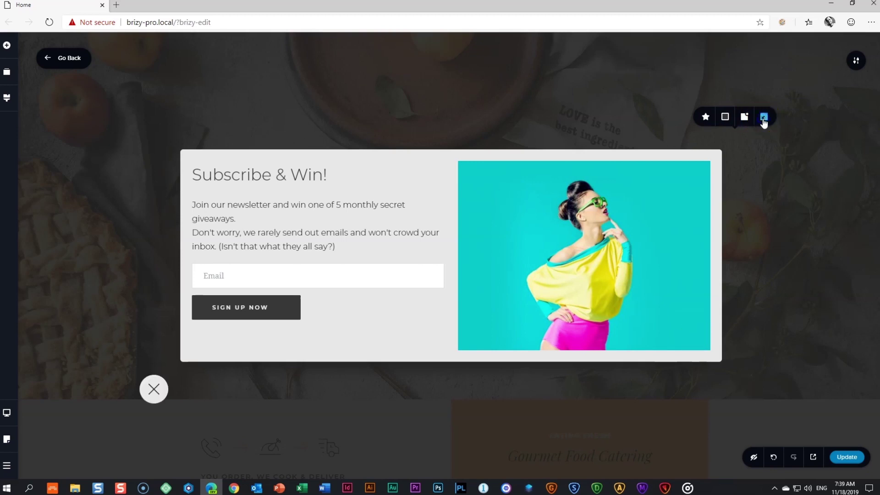
pyautogui.click(763, 118)
pyautogui.click(763, 119)
pyautogui.click(798, 145)
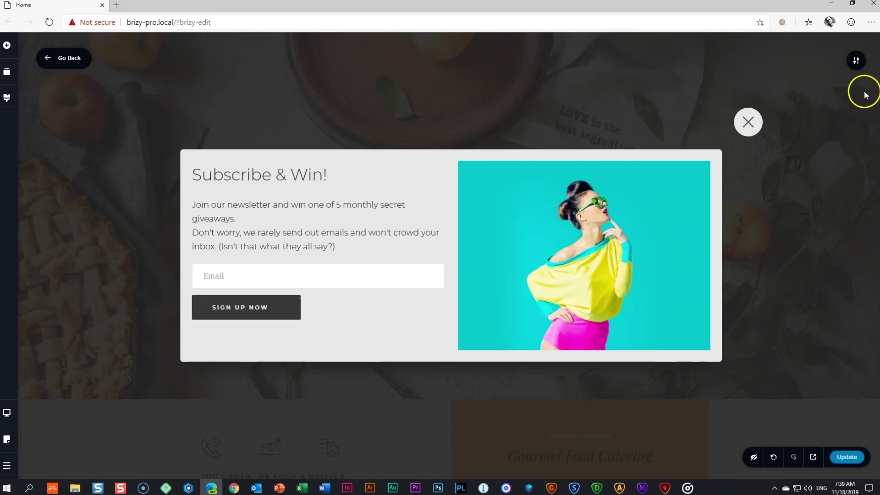
# Set d09-fitness-bg.jpg as the popup's full-screen background image
pyautogui.click(855, 61)
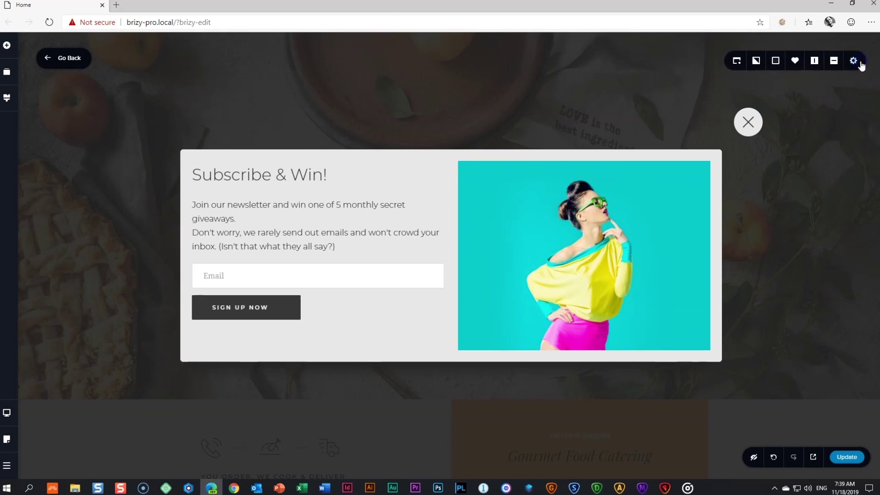
pyautogui.click(756, 64)
pyautogui.click(764, 115)
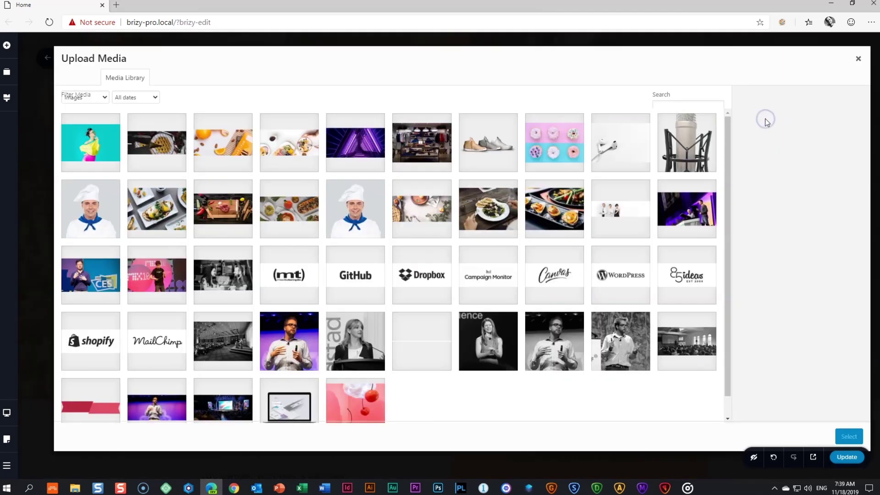
pyautogui.click(102, 150)
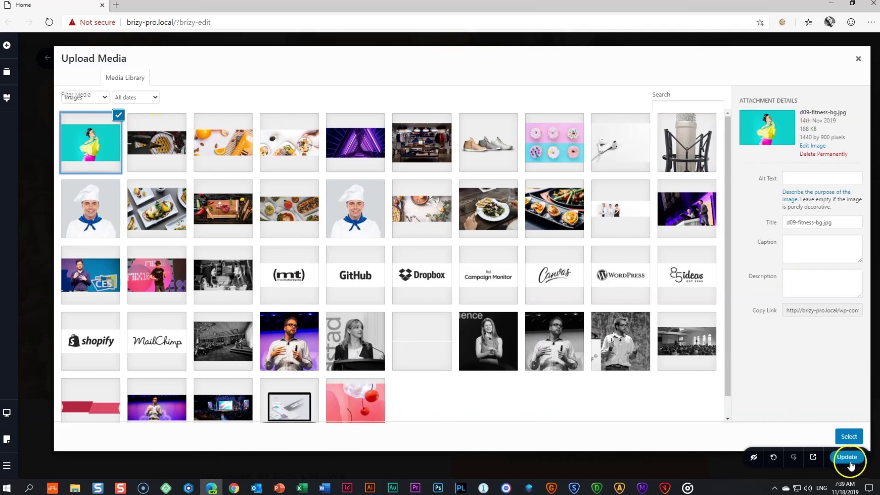
pyautogui.click(850, 436)
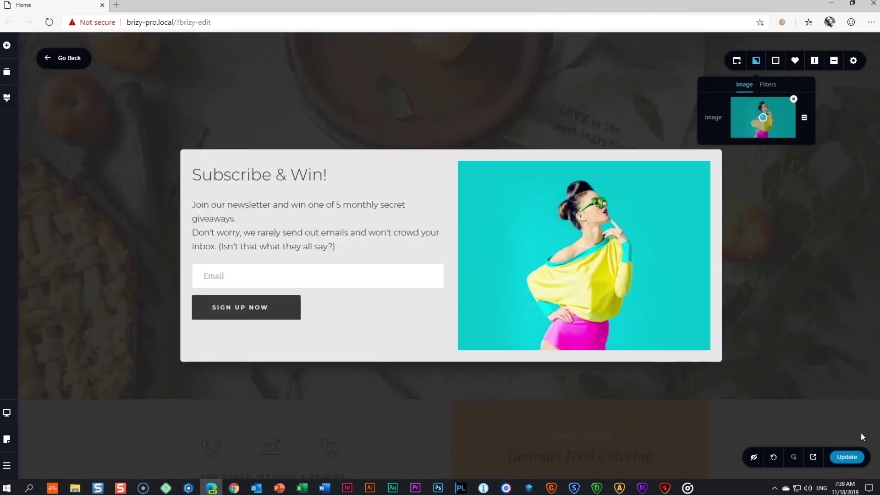
# Lower the #212121 background overlay's opacity to 0%
pyautogui.click(776, 60)
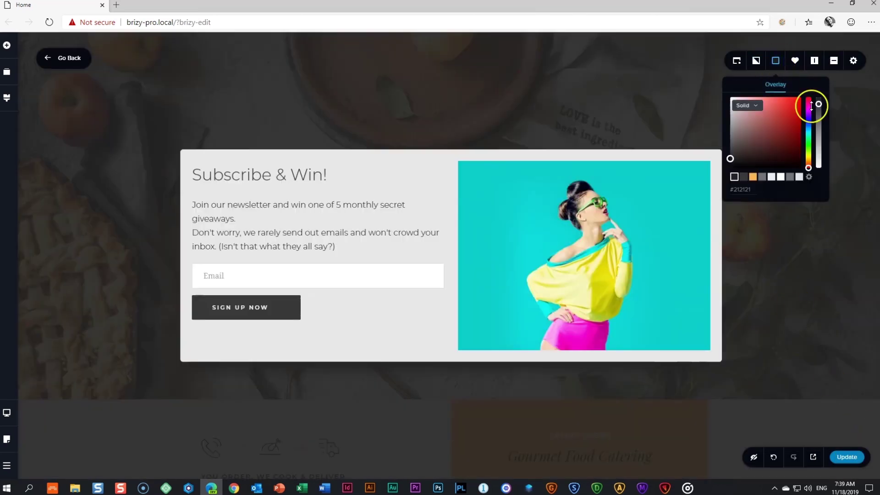
pyautogui.moveTo(811, 106); pyautogui.dragTo(819, 181)
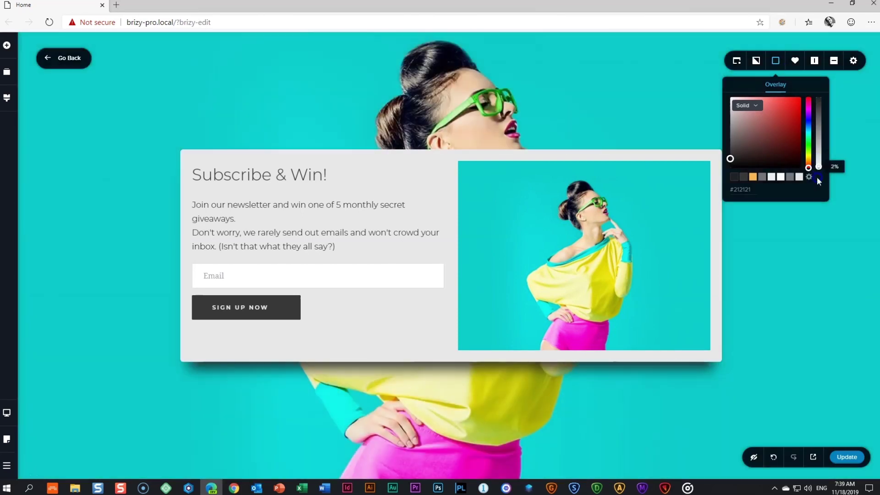
pyautogui.click(769, 266)
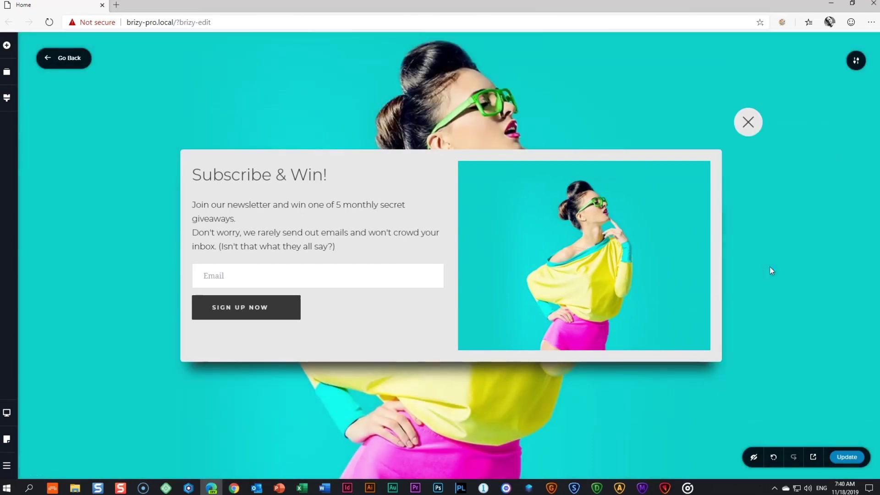
pyautogui.click(856, 60)
pyautogui.click(775, 60)
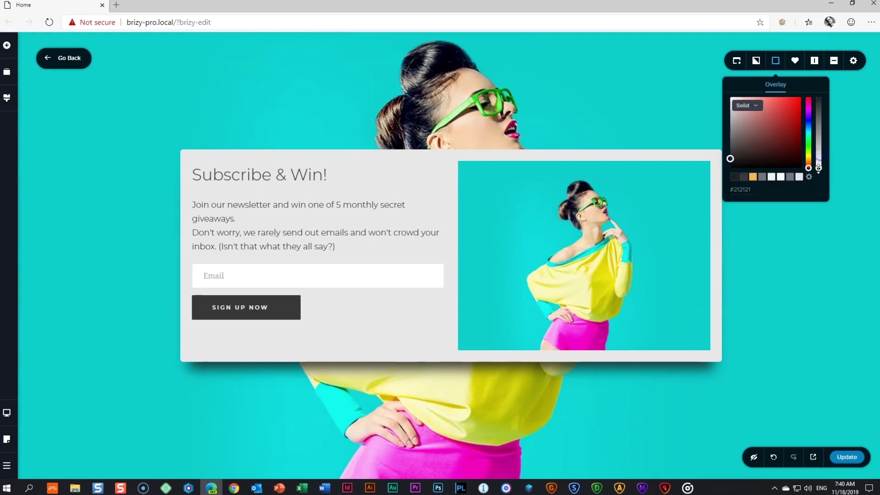
pyautogui.moveTo(818, 168); pyautogui.dragTo(818, 237)
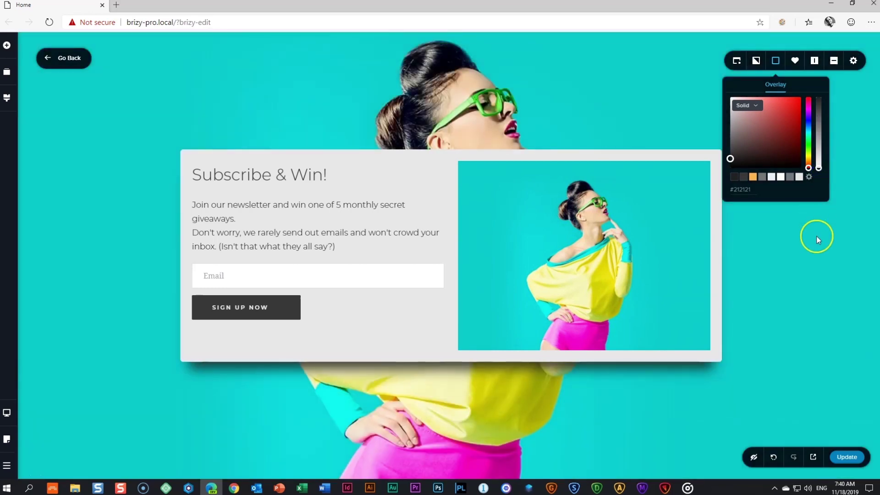
pyautogui.click(832, 65)
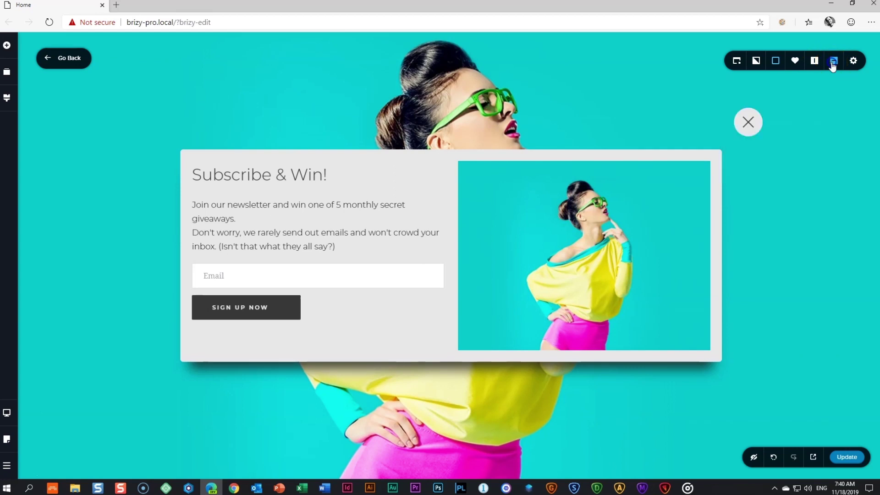
pyautogui.click(833, 65)
pyautogui.click(833, 66)
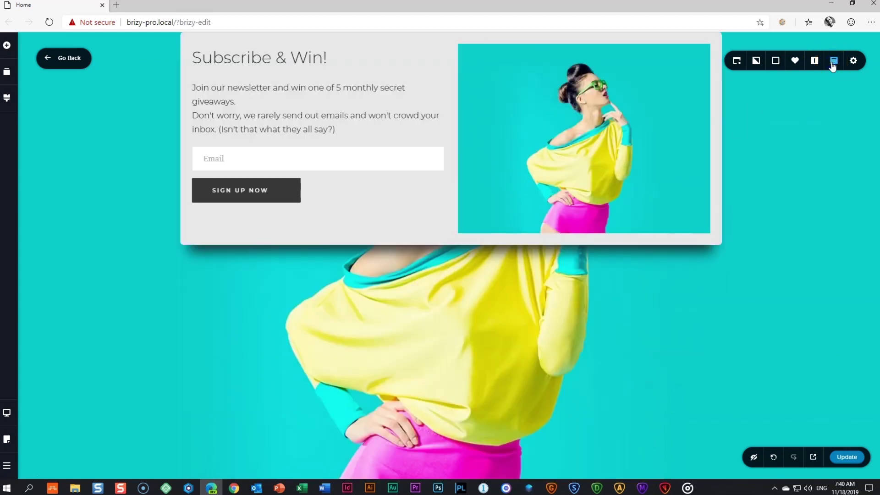
pyautogui.click(833, 66)
pyautogui.click(814, 64)
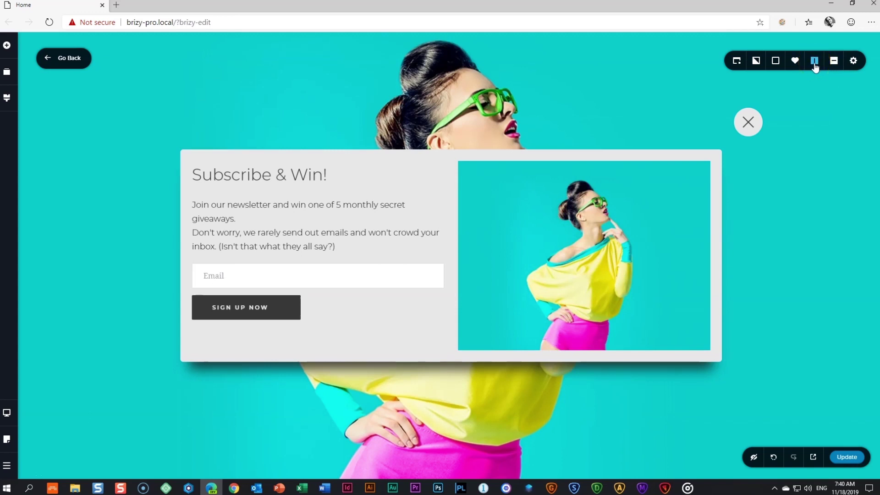
pyautogui.click(815, 66)
pyautogui.click(814, 65)
pyautogui.click(814, 65)
pyautogui.click(825, 64)
pyautogui.click(815, 65)
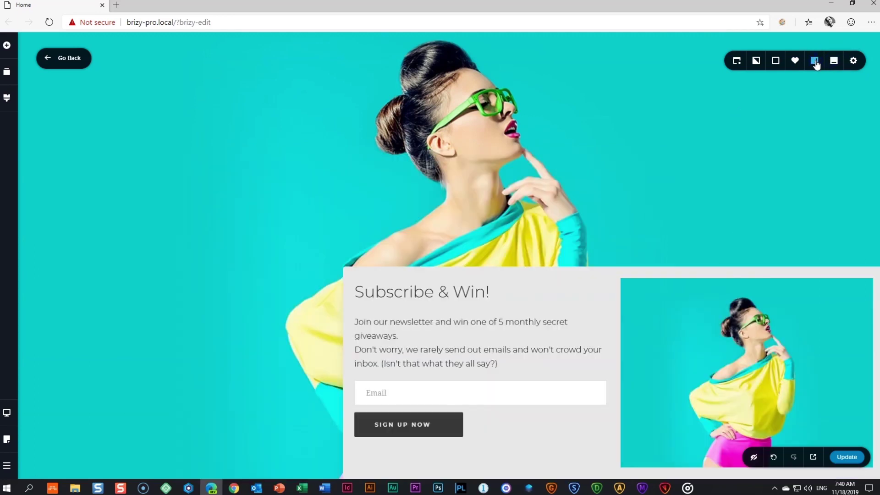
pyautogui.click(815, 64)
pyautogui.click(816, 64)
pyautogui.click(816, 65)
pyautogui.click(831, 64)
pyautogui.click(832, 64)
pyautogui.click(815, 64)
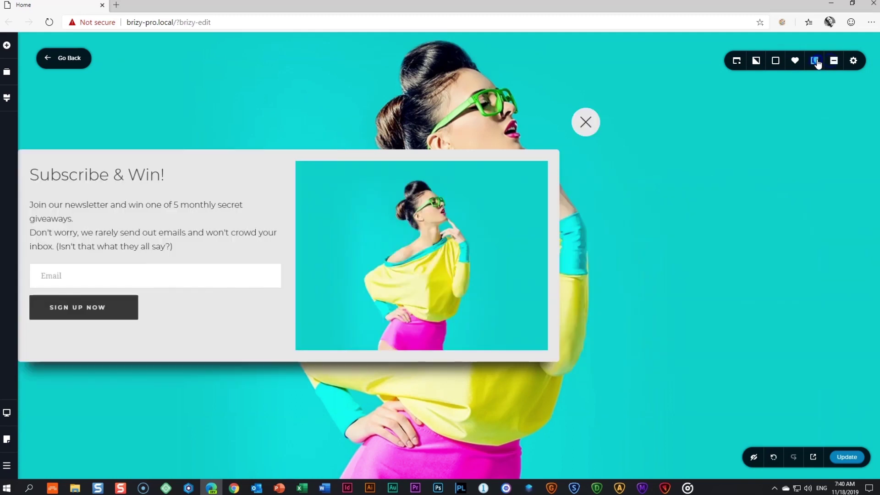
pyautogui.click(815, 65)
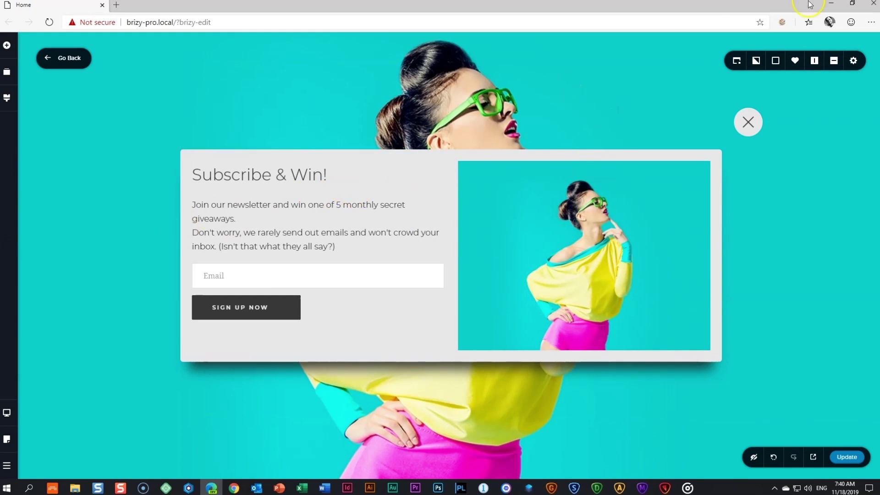
pyautogui.click(853, 62)
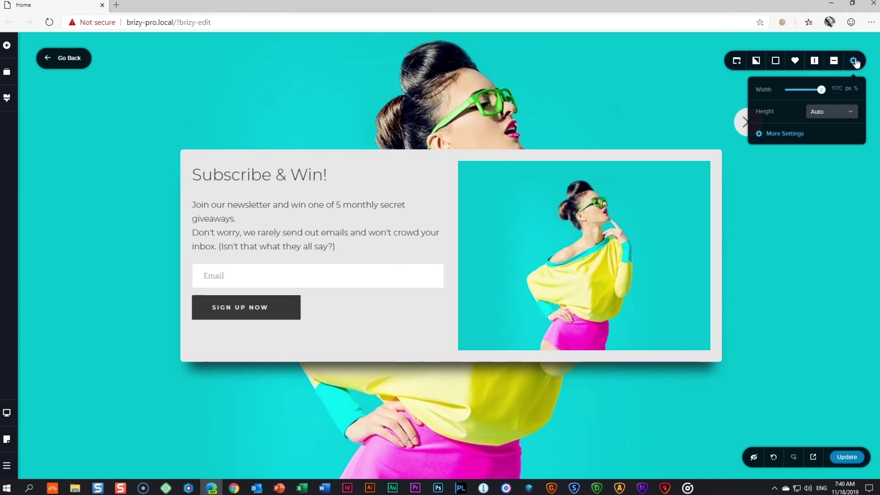
pyautogui.moveTo(821, 89)
pyautogui.mouseDown()
pyautogui.moveTo(788, 91)
pyautogui.moveTo(829, 87)
pyautogui.mouseUp()
pyautogui.click(840, 89)
pyautogui.click(842, 89)
pyautogui.click(858, 89)
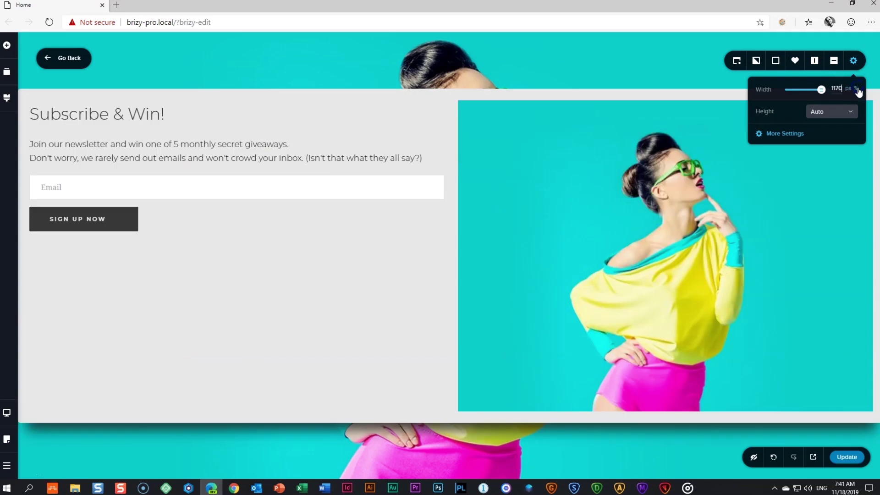
pyautogui.moveTo(821, 90)
pyautogui.mouseDown()
pyautogui.moveTo(788, 92)
pyautogui.moveTo(831, 91)
pyautogui.moveTo(818, 92)
pyautogui.mouseUp()
pyautogui.click(847, 97)
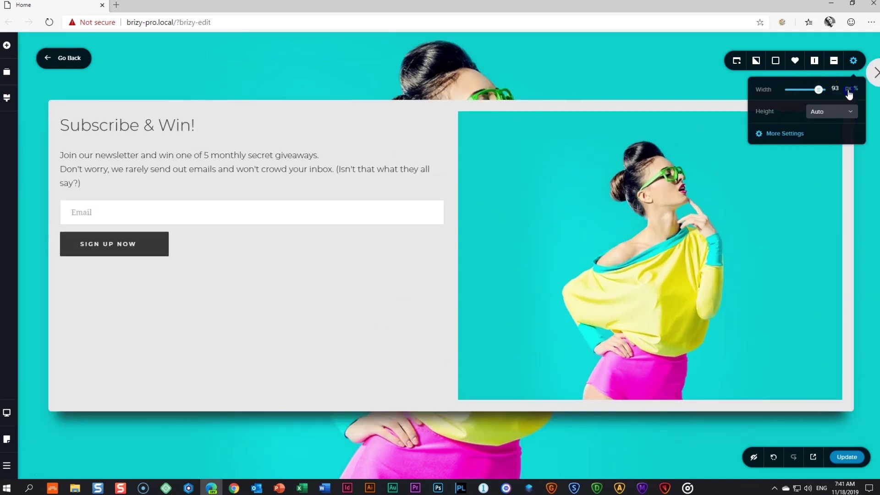
pyautogui.press('BackSpace')
pyautogui.click(835, 89)
pyautogui.write('1170')
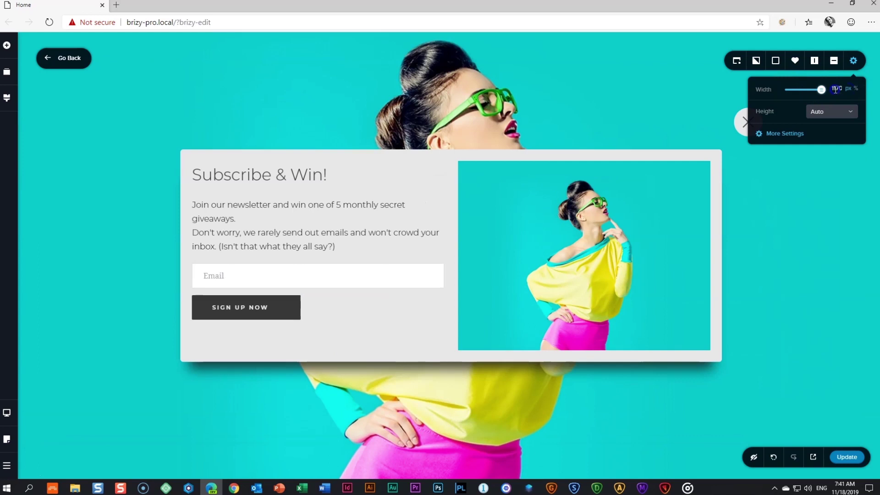
pyautogui.click(837, 102)
pyautogui.click(584, 350)
pyautogui.moveTo(587, 352); pyautogui.dragTo(626, 329)
pyautogui.click(848, 70)
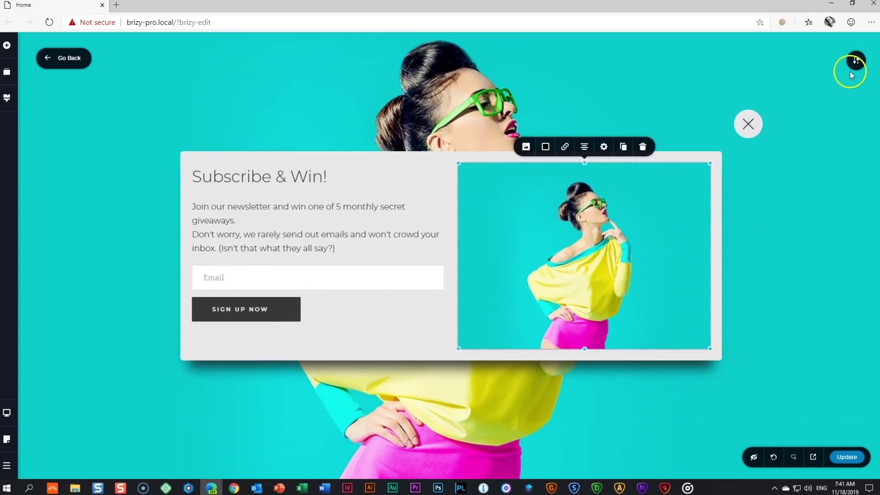
pyautogui.click(853, 60)
pyautogui.click(825, 115)
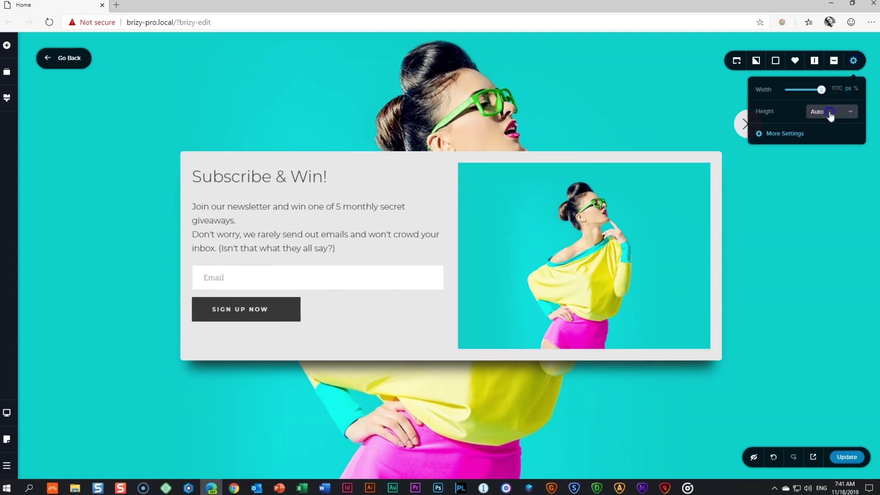
pyautogui.click(825, 140)
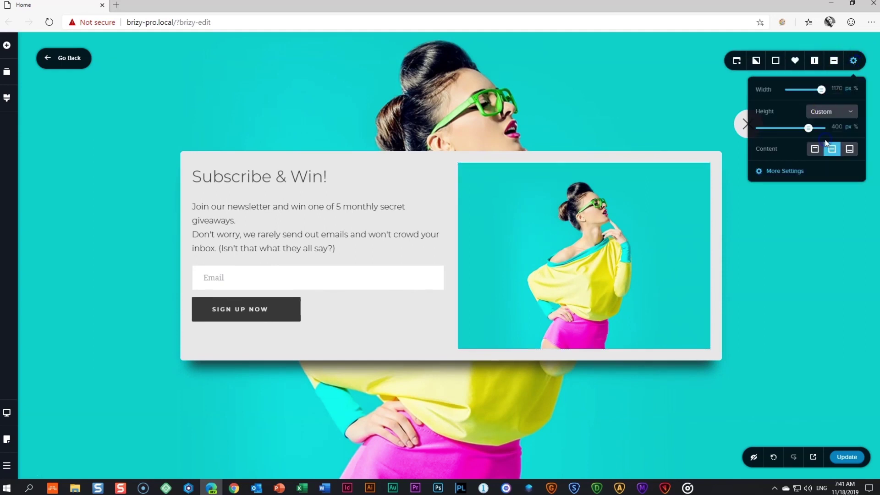
pyautogui.click(856, 127)
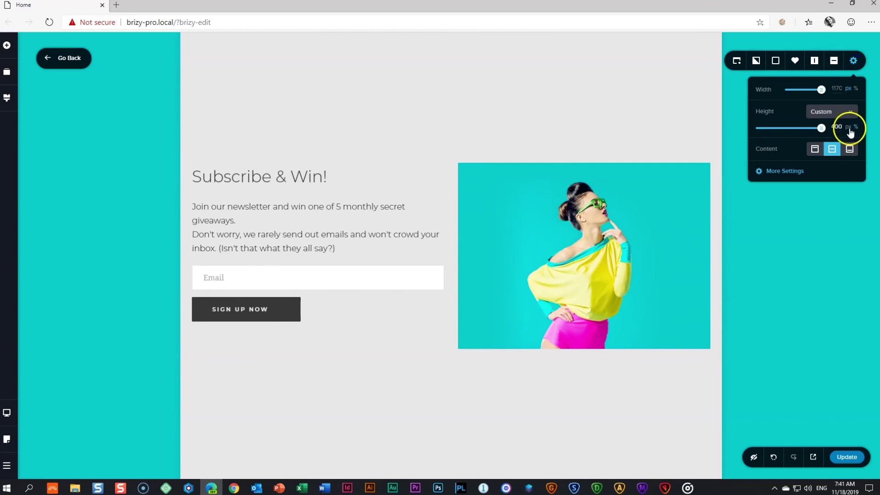
pyautogui.click(850, 112)
pyautogui.click(832, 151)
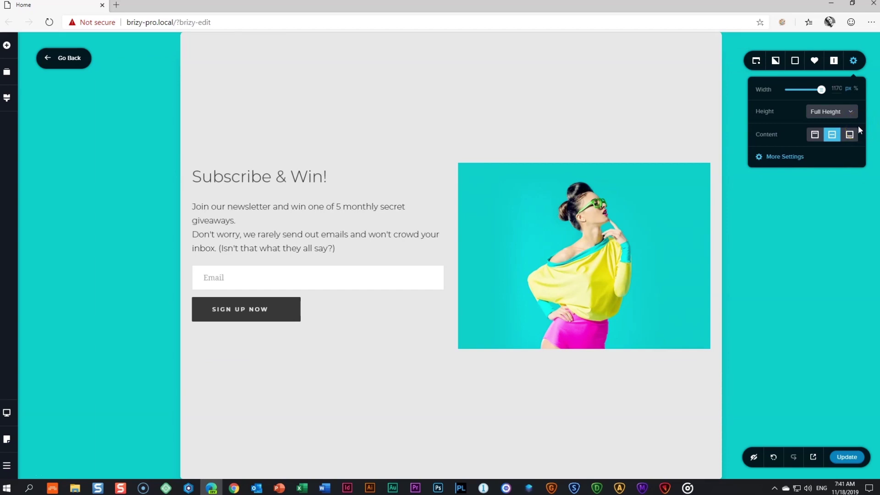
pyautogui.click(772, 137)
pyautogui.click(816, 135)
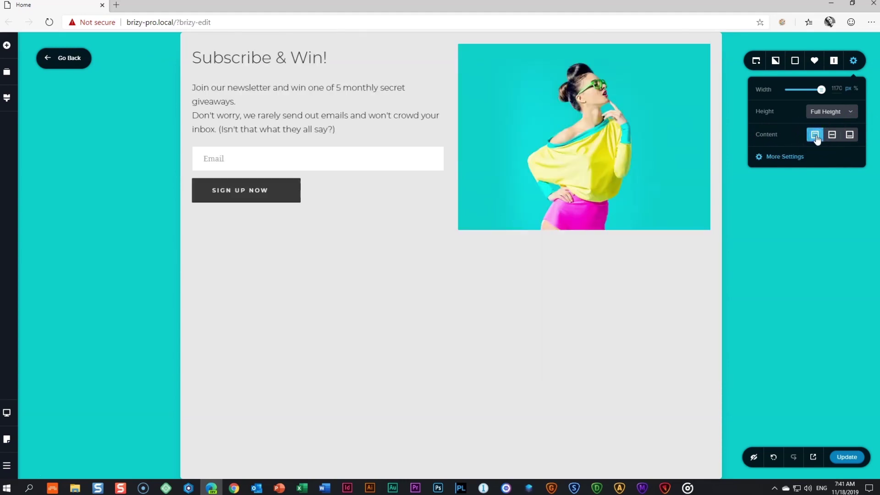
pyautogui.click(832, 135)
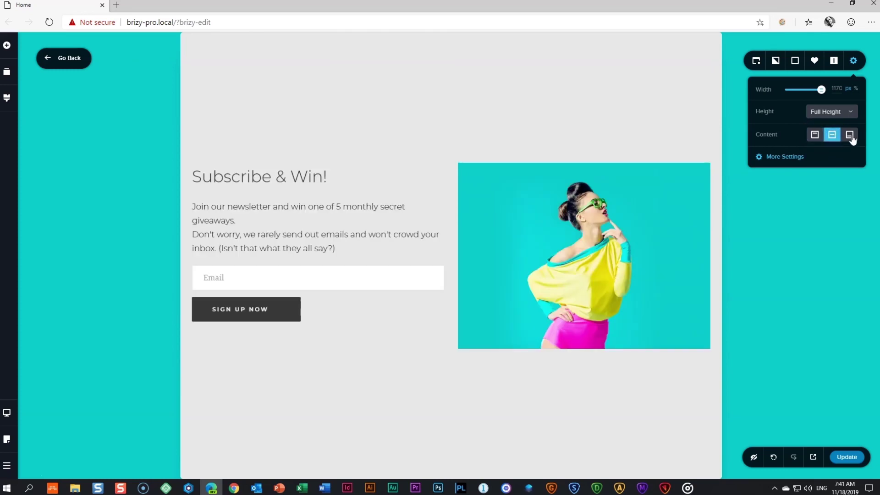
pyautogui.click(850, 136)
pyautogui.click(815, 135)
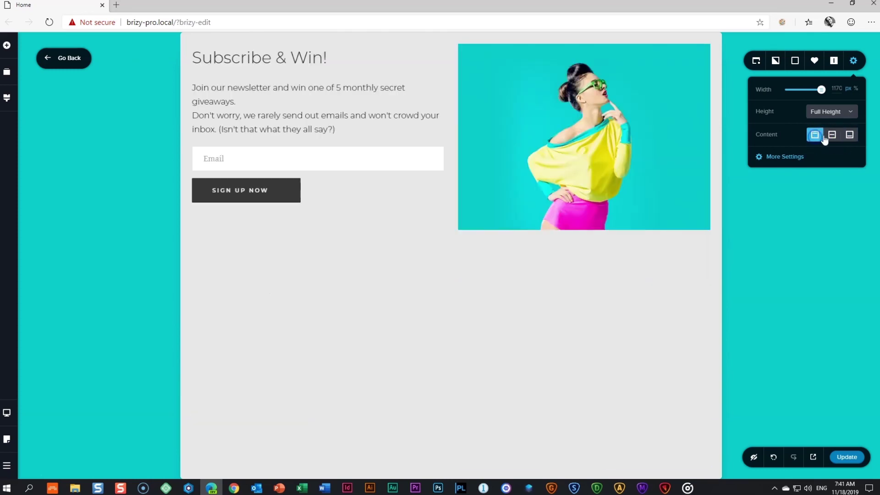
pyautogui.click(834, 136)
pyautogui.click(844, 111)
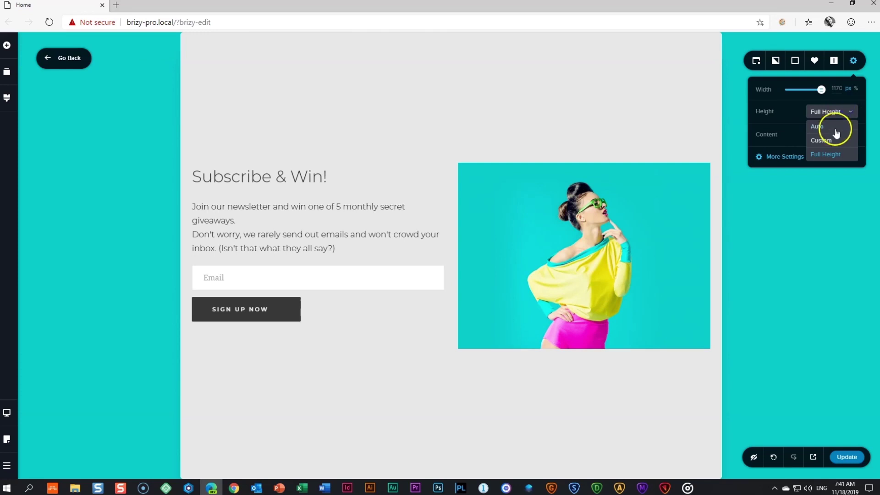
pyautogui.click(832, 126)
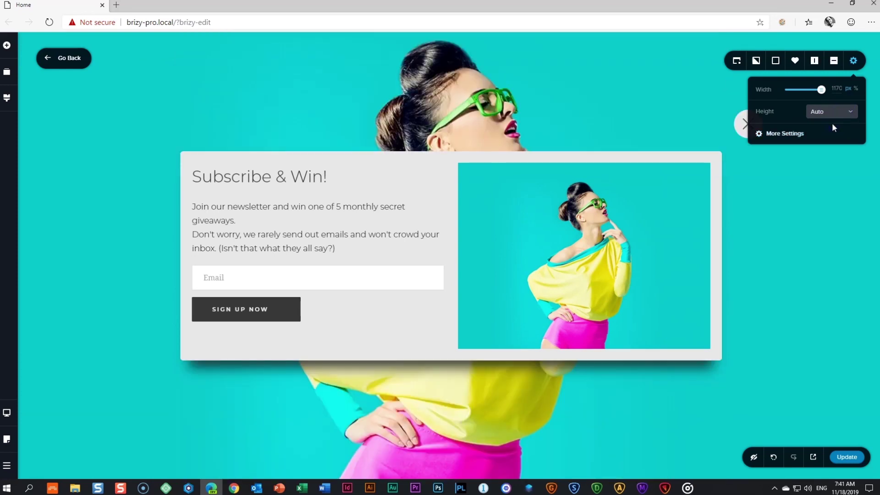
pyautogui.click(816, 178)
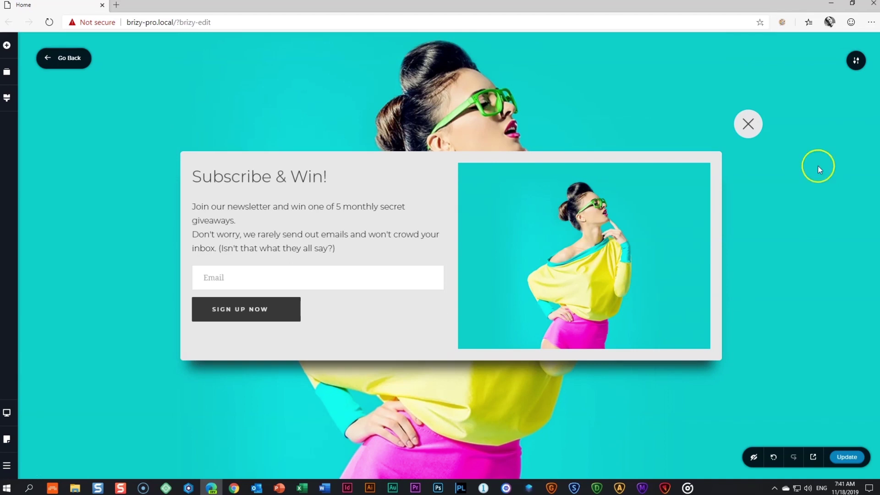
# Save the newsletter popup as a saved block and show its Scroll Page Behind and Make it Global options
pyautogui.click(857, 61)
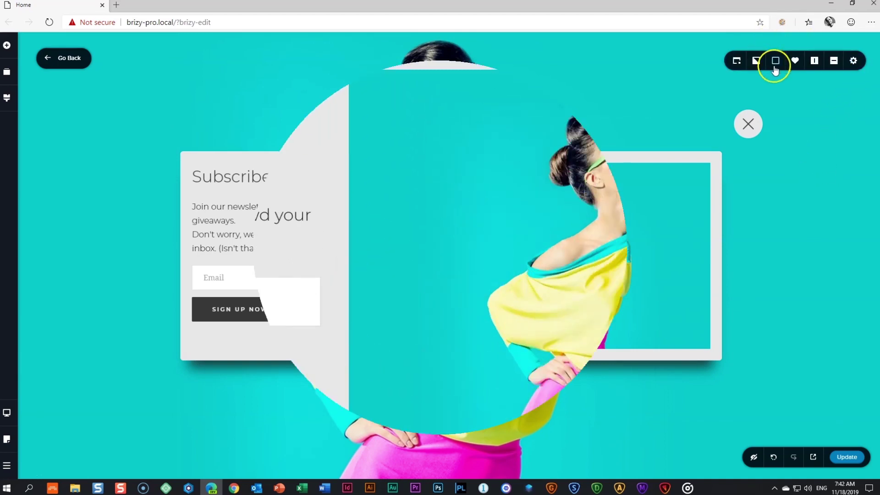
pyautogui.click(697, 89)
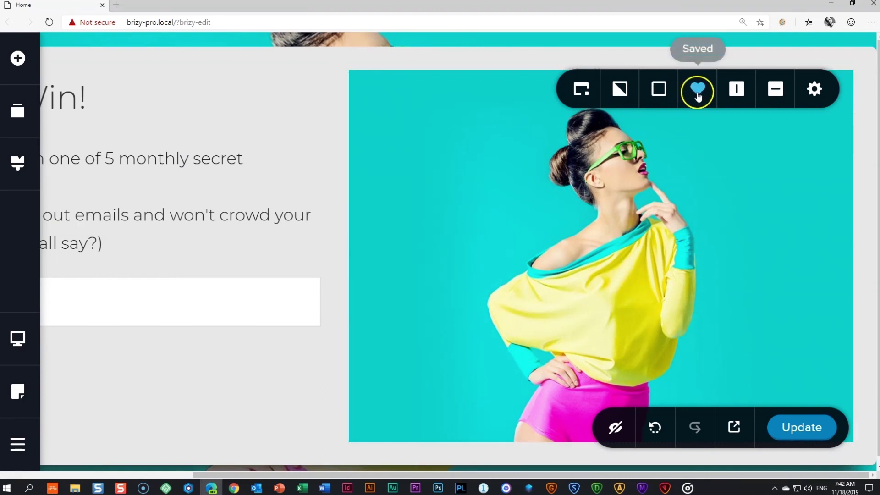
pyautogui.click(583, 94)
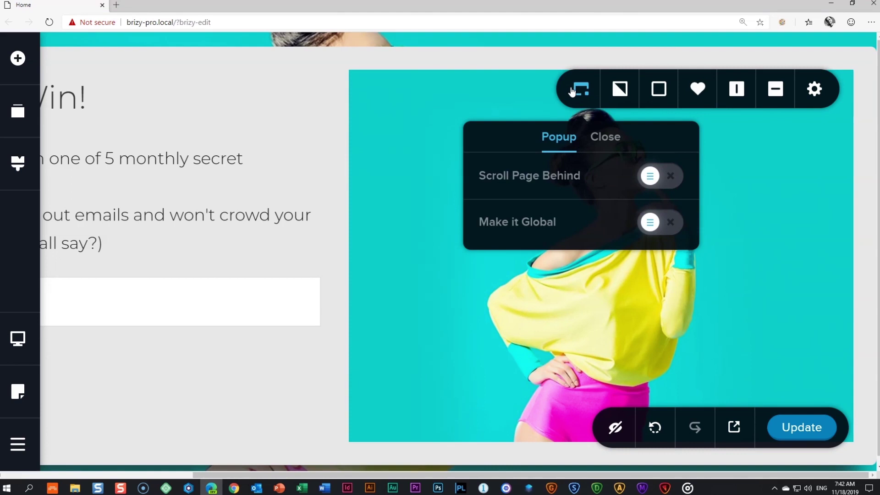
# Turn on Make it Global for the Subscribe & Win! popup
pyautogui.click(479, 235)
pyautogui.click(667, 223)
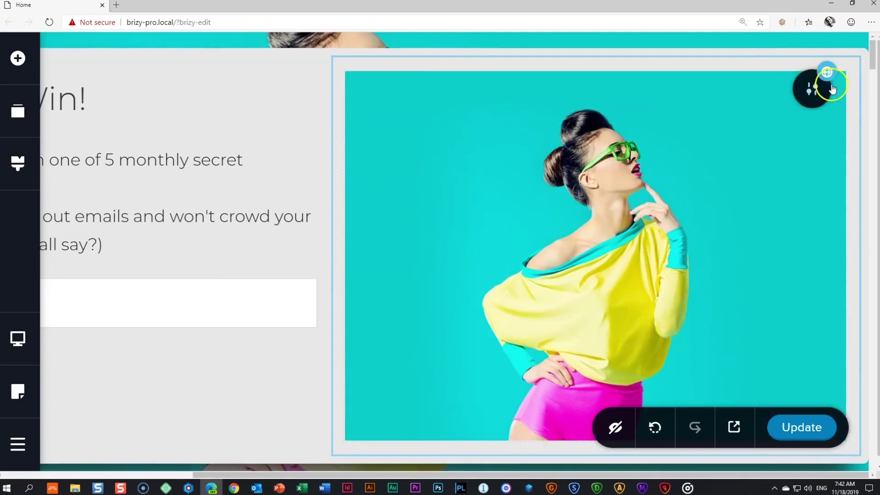
# Back on the page, open the link settings of the catering section's ORDER NOW button
pyautogui.click(801, 100)
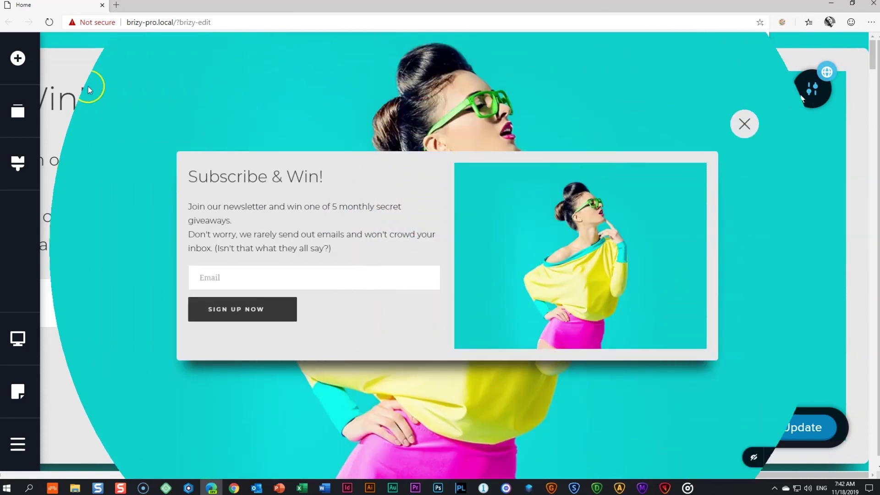
pyautogui.click(67, 66)
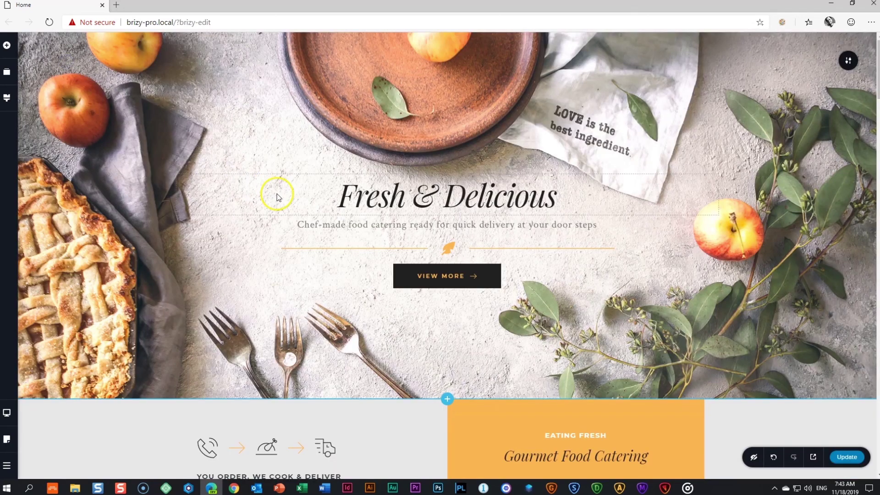
pyautogui.scroll(-8, 277, 198)
pyautogui.scroll(3, 282, 202)
pyautogui.click(252, 277)
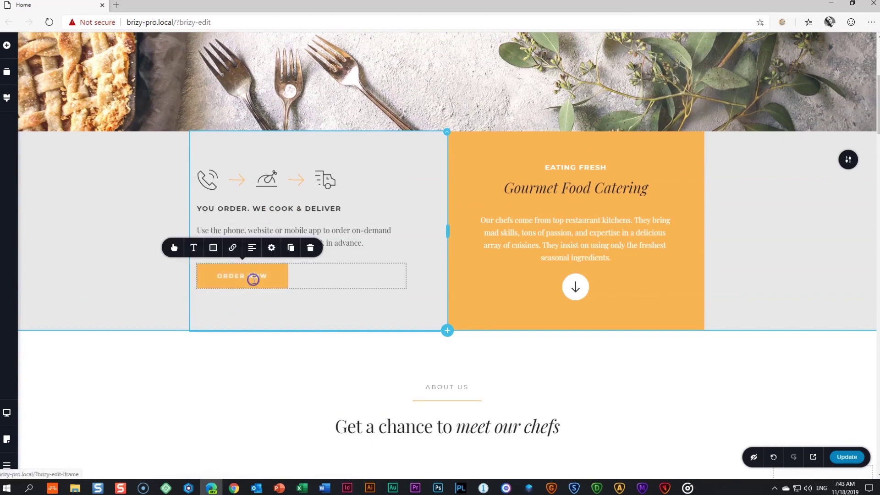
pyautogui.click(234, 248)
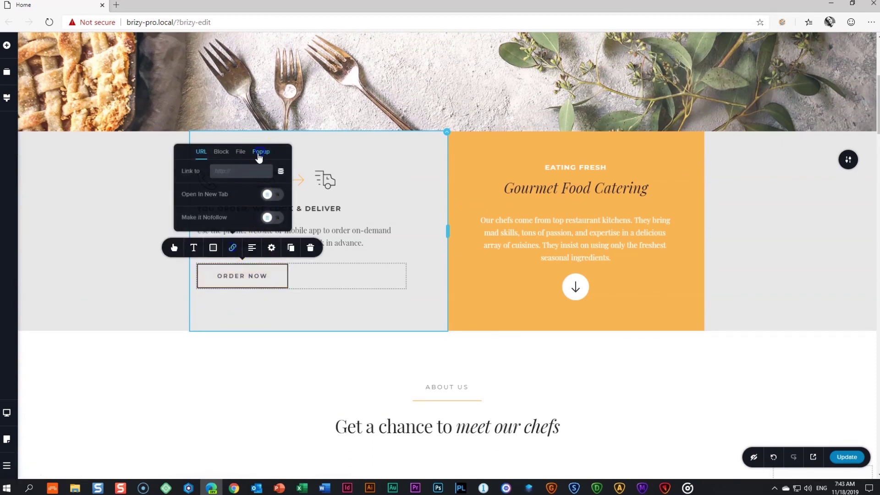
# Link ORDER NOW to the global Subscribe & Win! popup and open that popup for editing
pyautogui.click(261, 151)
pyautogui.click(243, 180)
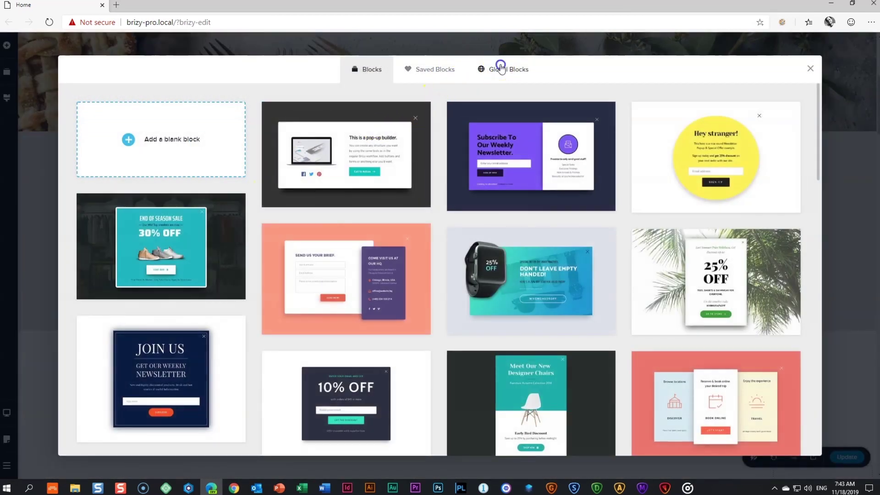
pyautogui.click(500, 68)
pyautogui.click(193, 155)
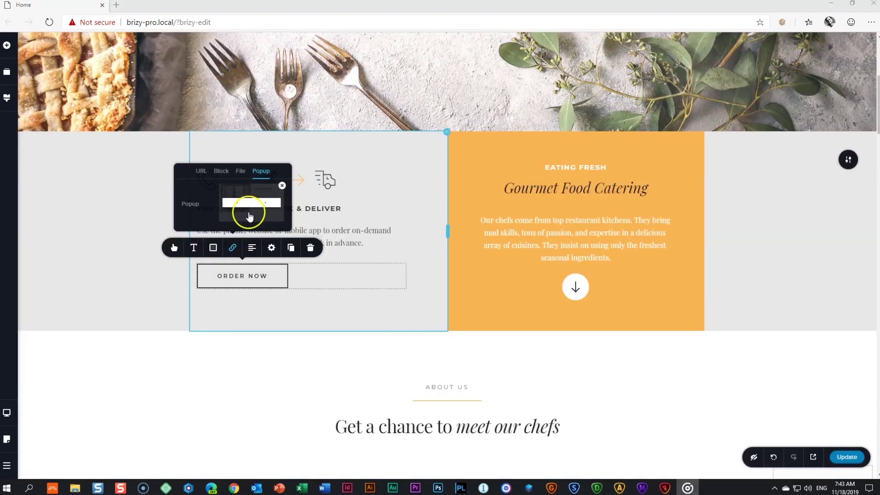
pyautogui.click(251, 205)
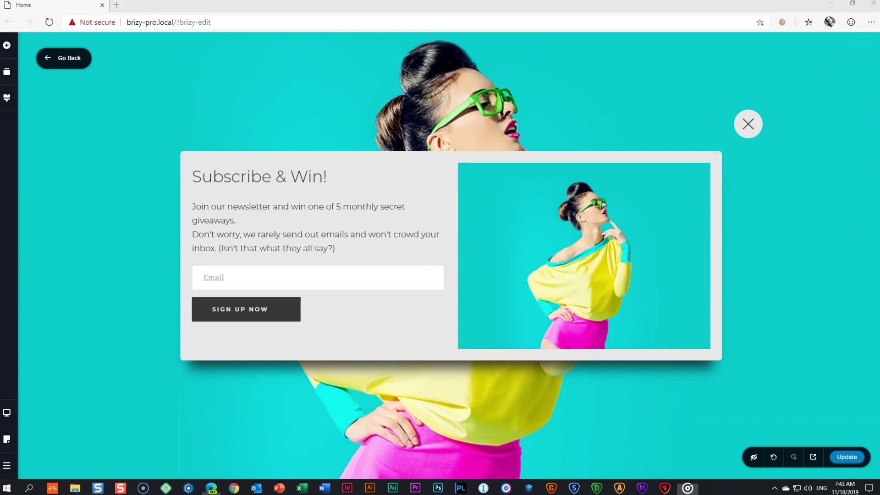
# Give the popup background an orange #FDB552 overlay at about 48% opacity
pyautogui.click(861, 64)
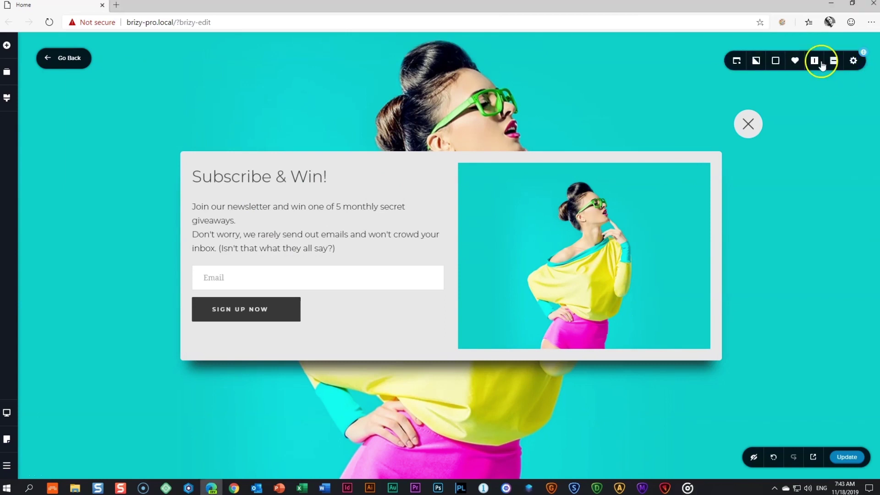
pyautogui.click(775, 60)
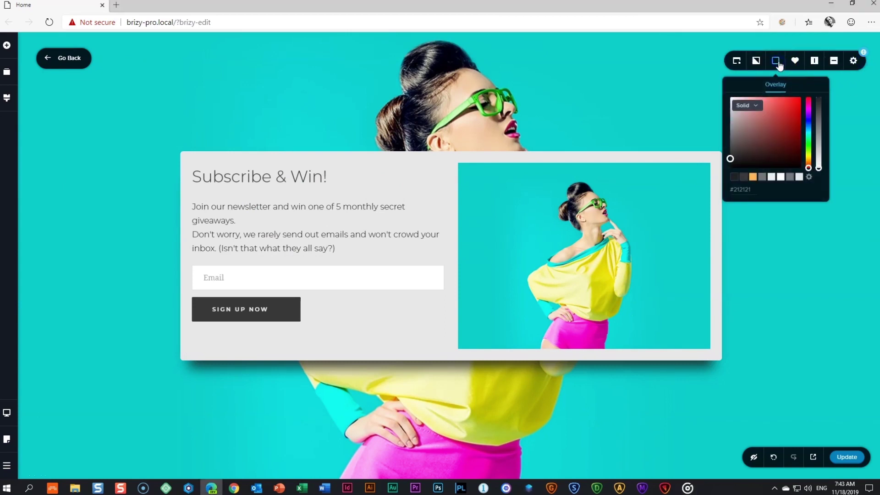
pyautogui.click(752, 177)
pyautogui.moveTo(818, 101); pyautogui.dragTo(819, 125)
pyautogui.click(844, 129)
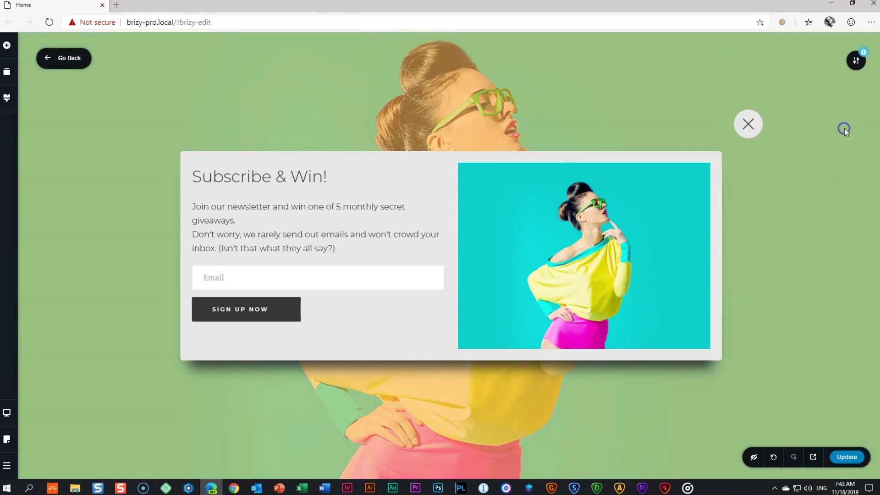
# Return to the page and open the popup linked to the VIEW MORE button
pyautogui.click(60, 58)
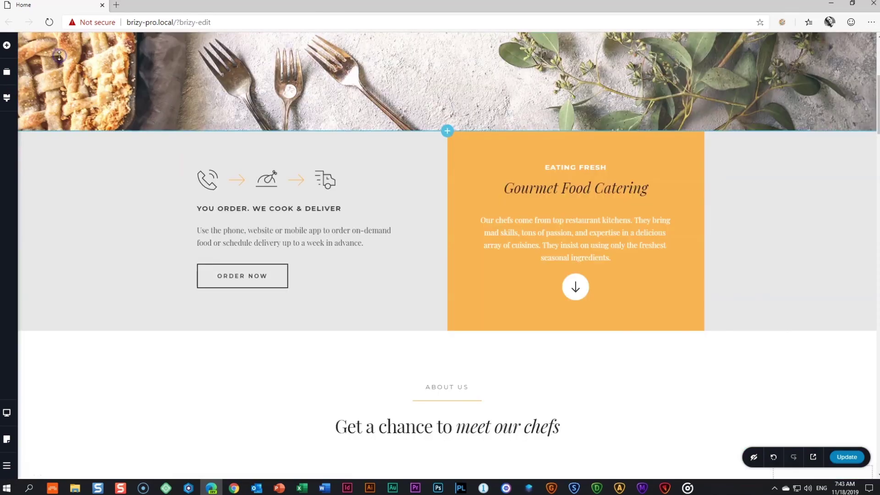
pyautogui.scroll(5, 438, 220)
pyautogui.click(438, 220)
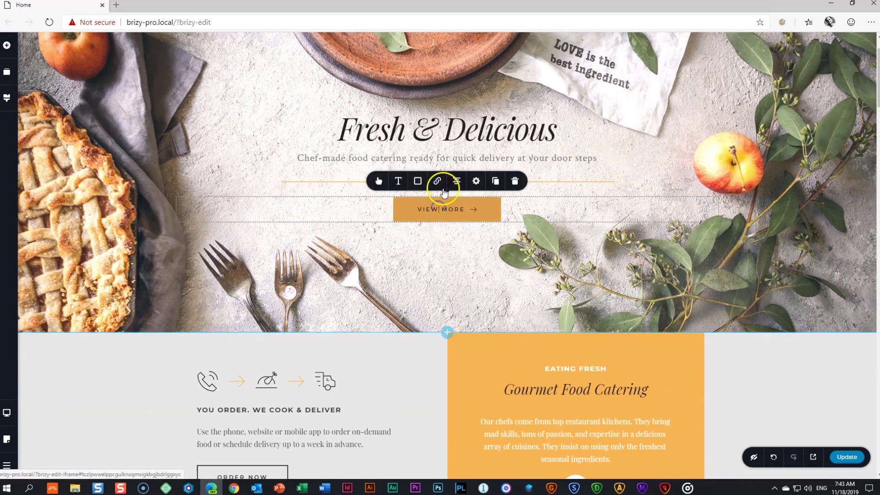
pyautogui.click(437, 182)
pyautogui.click(452, 138)
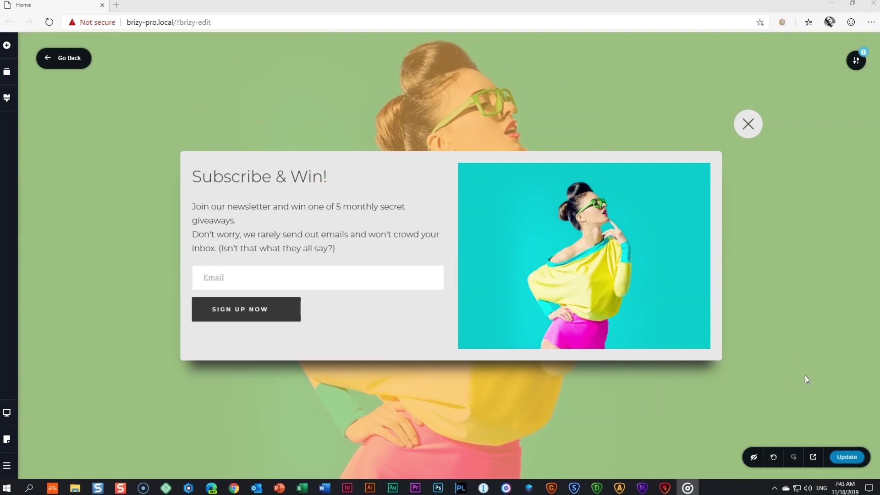
# Switch off Make it Global in the popup's settings
pyautogui.click(858, 61)
pyautogui.click(737, 62)
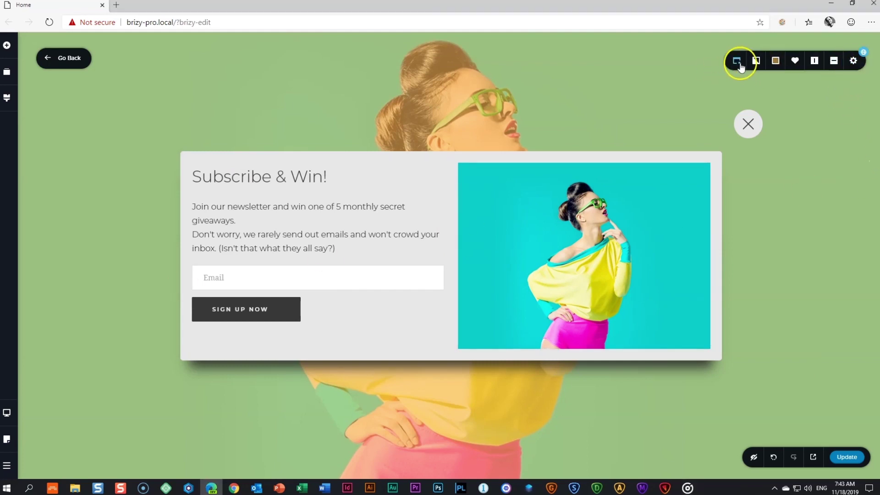
pyautogui.click(737, 63)
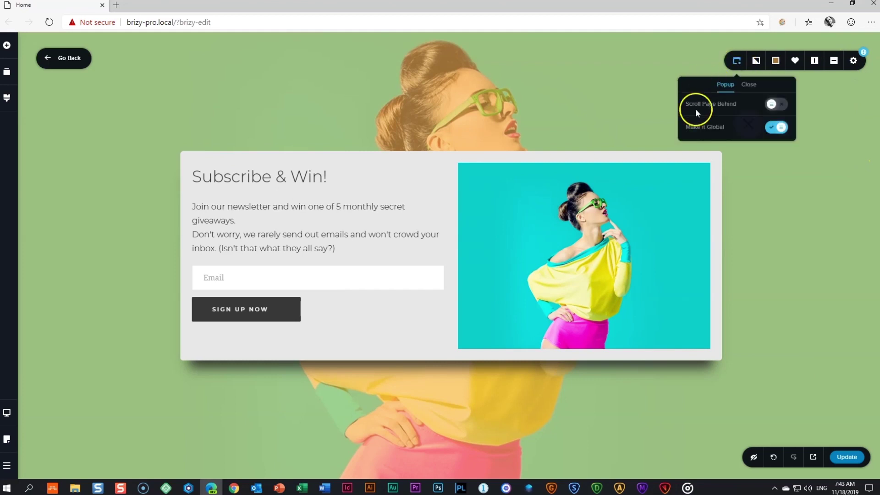
pyautogui.click(769, 129)
pyautogui.click(774, 163)
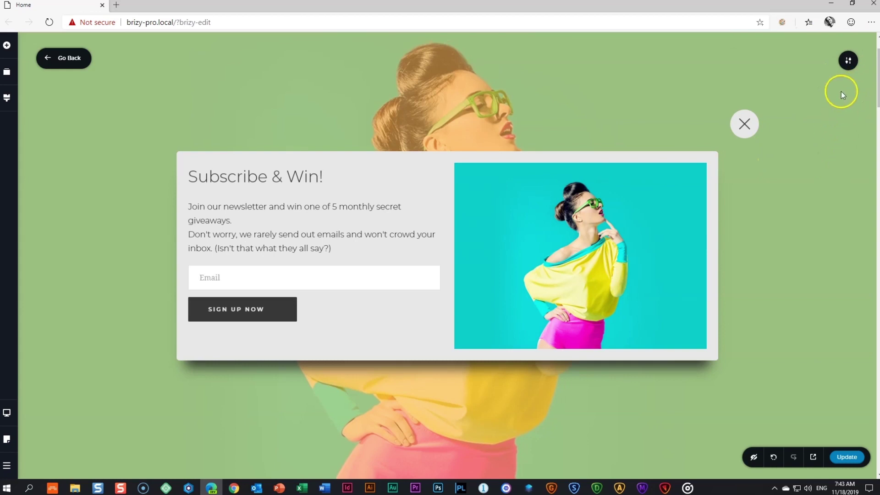
# Drop the popup overlay opacity to 0% and go back to the page editor
pyautogui.click(848, 60)
pyautogui.click(769, 61)
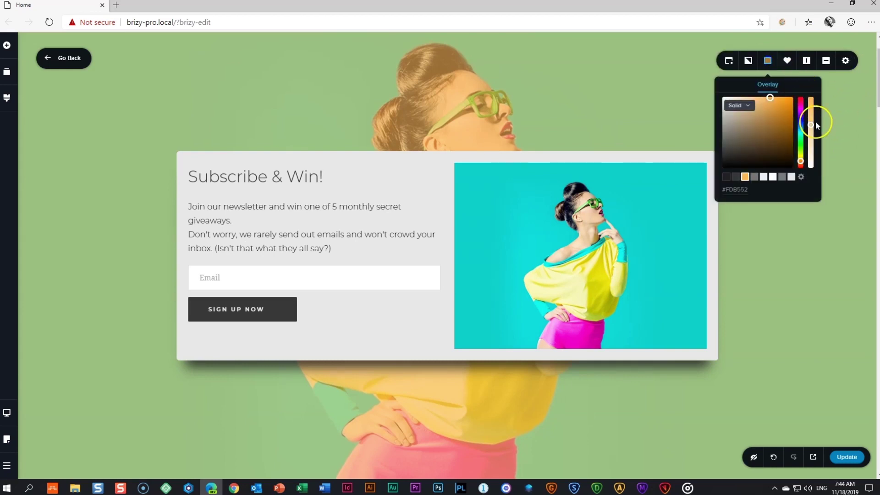
pyautogui.moveTo(810, 123); pyautogui.dragTo(812, 174)
pyautogui.click(793, 266)
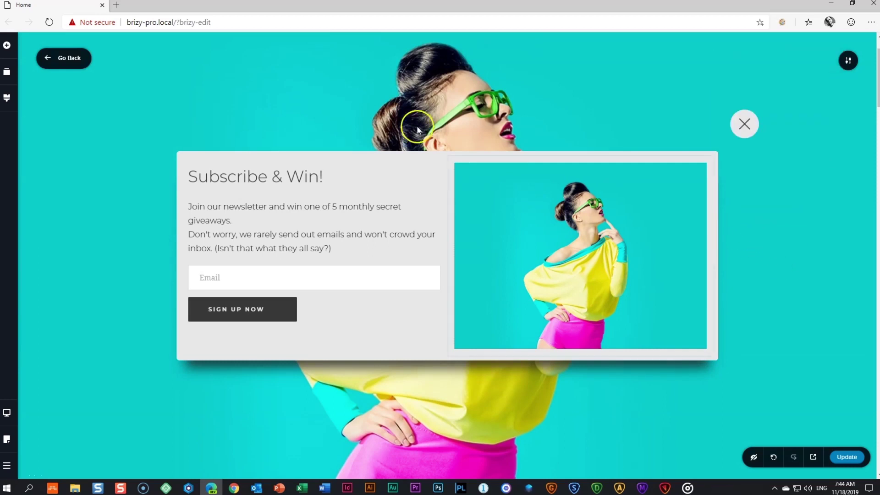
pyautogui.click(70, 58)
pyautogui.click(253, 320)
pyautogui.scroll(-3, 250, 362)
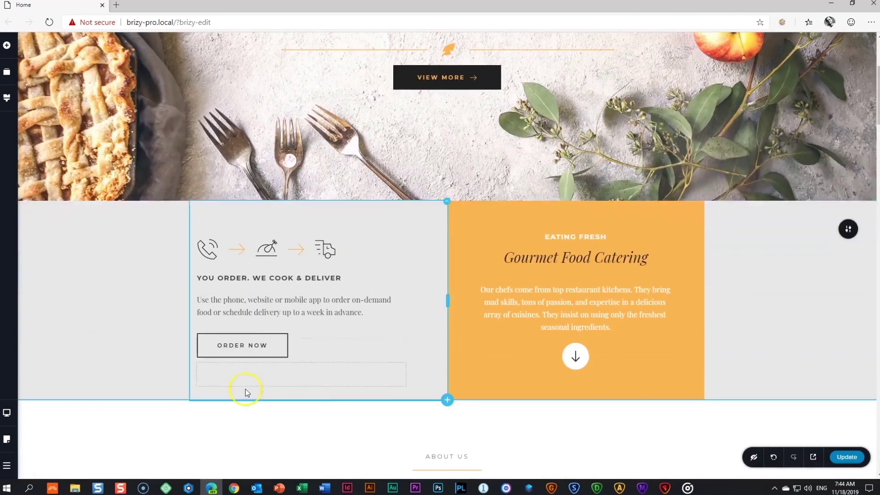
# Open the popup linked to ORDER NOW, then return to the page editor
pyautogui.click(252, 341)
pyautogui.click(235, 315)
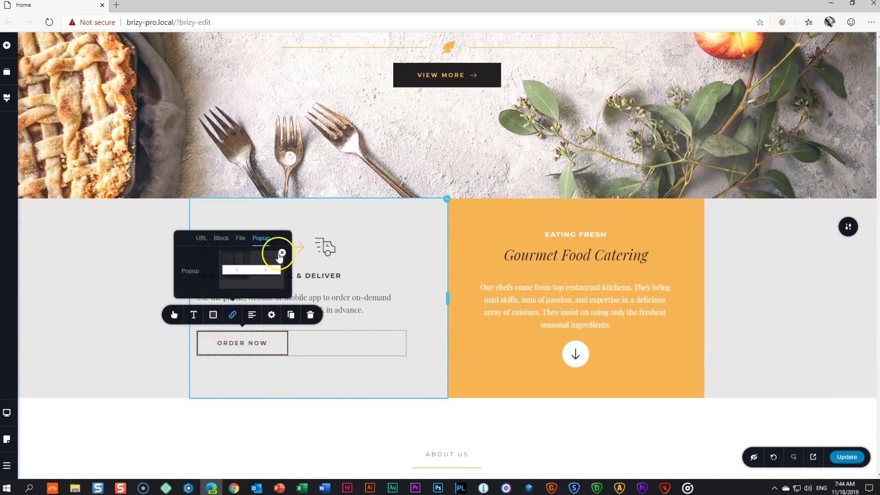
pyautogui.click(246, 271)
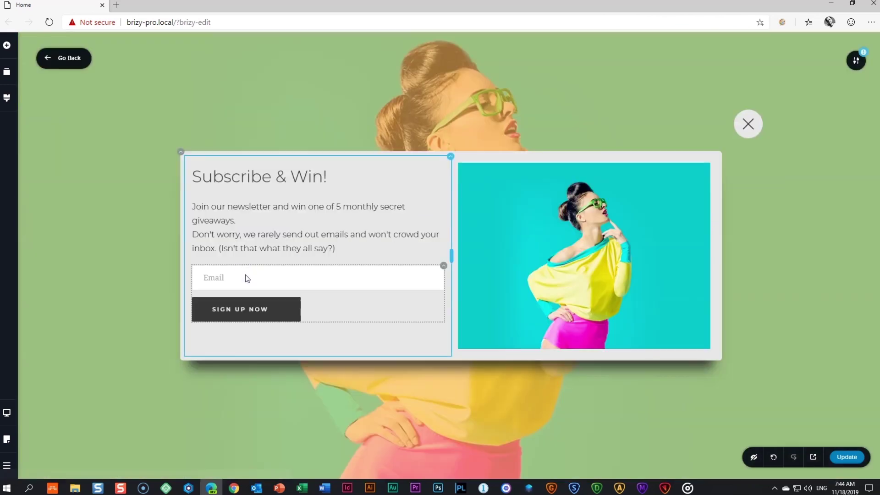
pyautogui.click(544, 91)
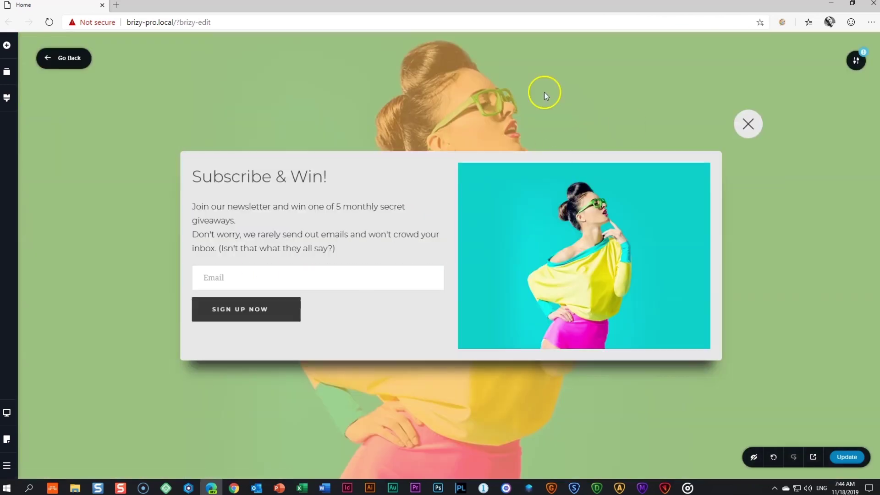
pyautogui.click(66, 57)
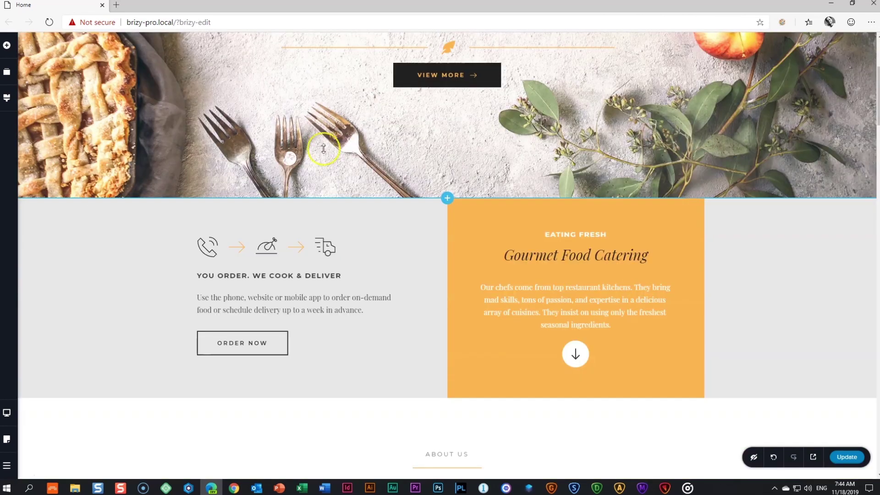
# Open VIEW MORE's linked popup, show its behaviour settings, and zoom the editor in
pyautogui.scroll(2, 326, 146)
pyautogui.click(420, 135)
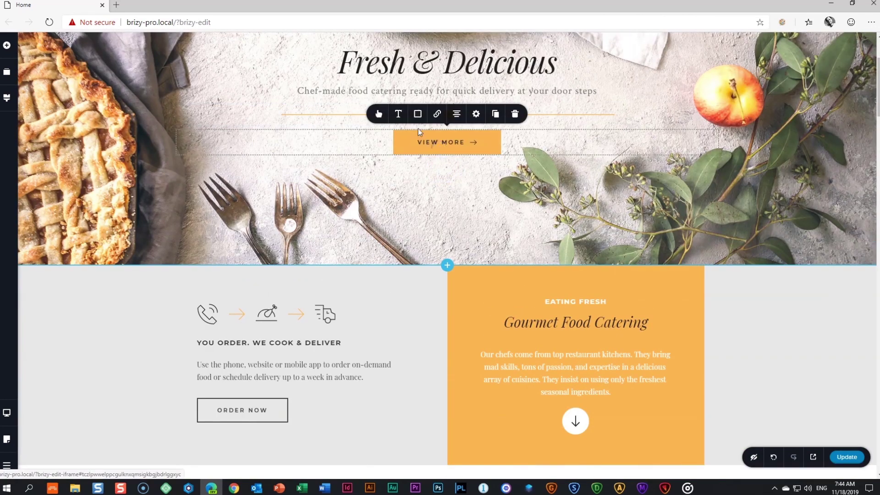
pyautogui.click(438, 113)
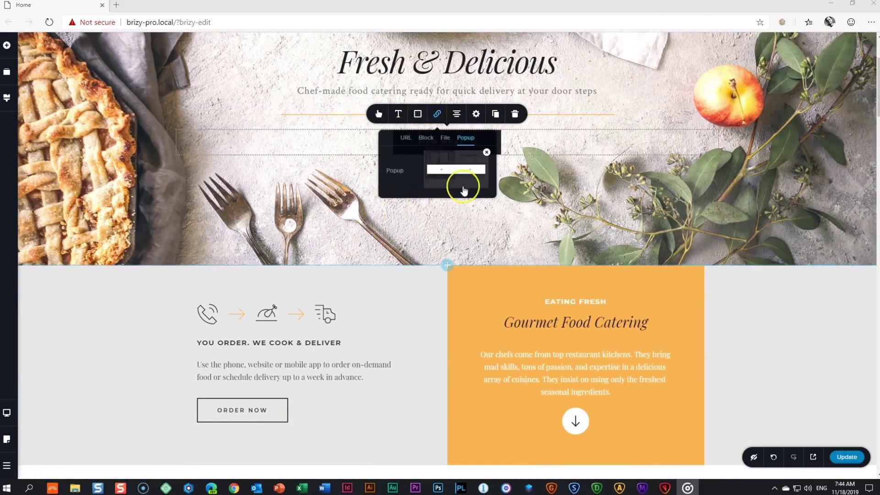
pyautogui.click(464, 169)
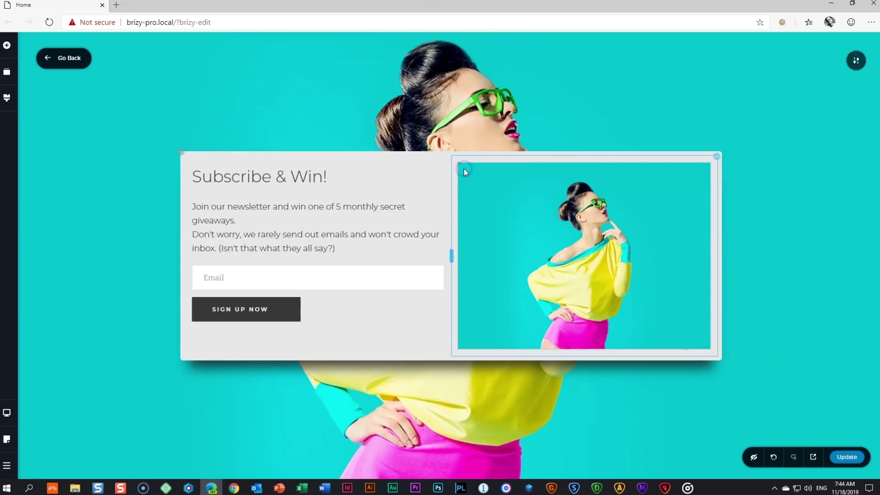
pyautogui.click(856, 61)
pyautogui.click(736, 61)
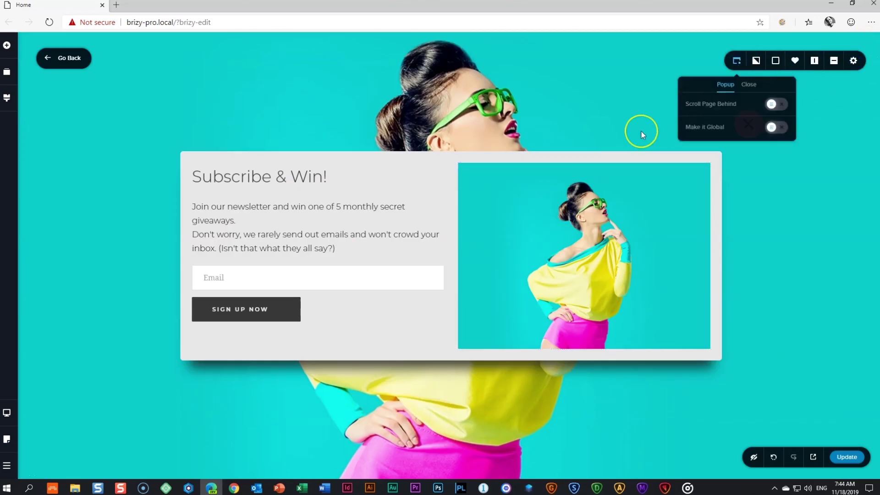
pyautogui.hotkey('ctrl', '+')
pyautogui.hotkey('ctrl', '+')
pyautogui.hotkey('ctrl', '+')
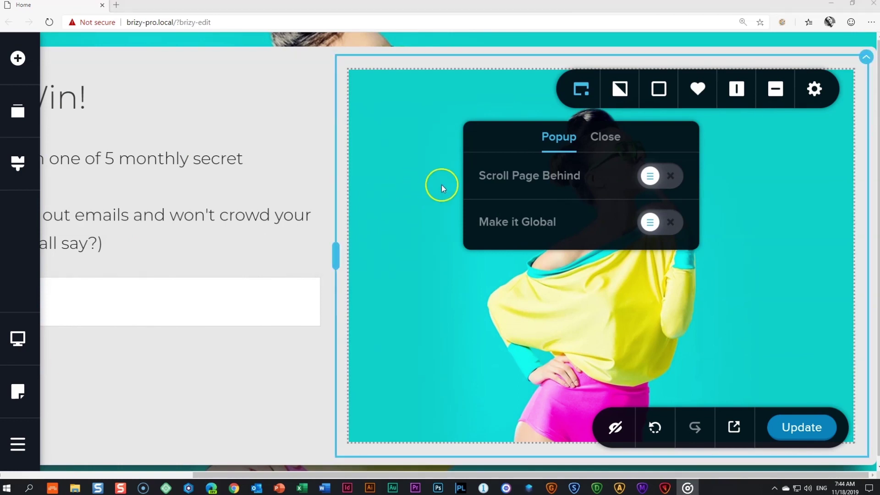
# Enable Scroll Page Behind, set the close button delay to 3 s, and save with Update
pyautogui.click(684, 176)
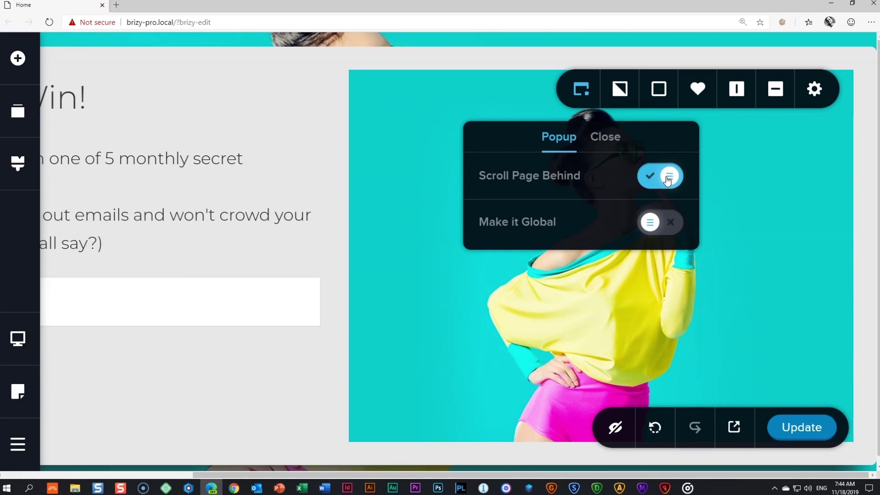
pyautogui.click(606, 138)
pyautogui.click(538, 183)
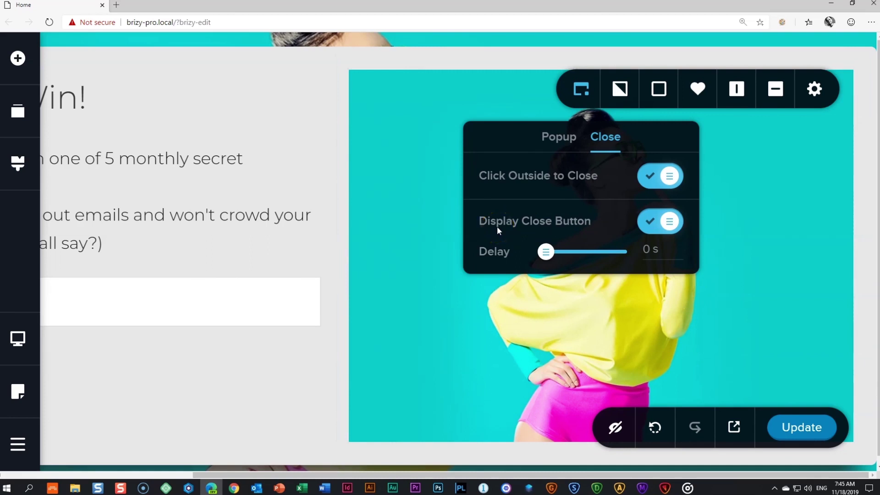
pyautogui.moveTo(546, 251); pyautogui.dragTo(568, 252)
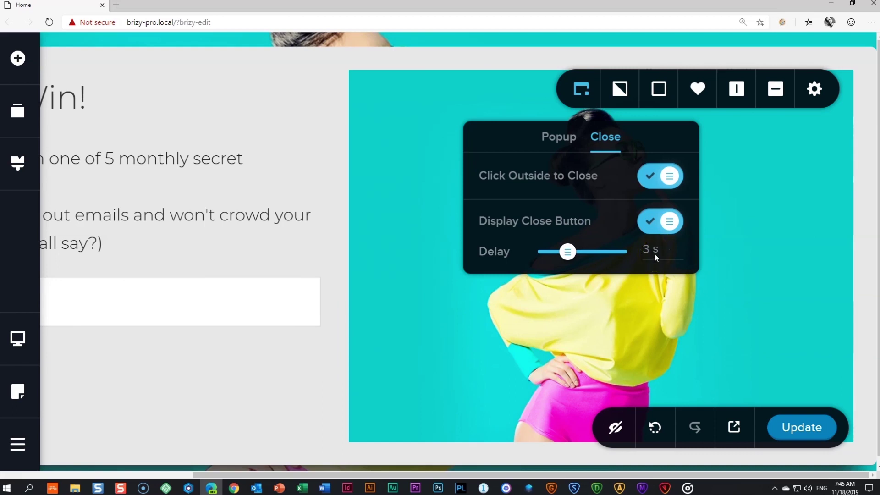
pyautogui.click(799, 428)
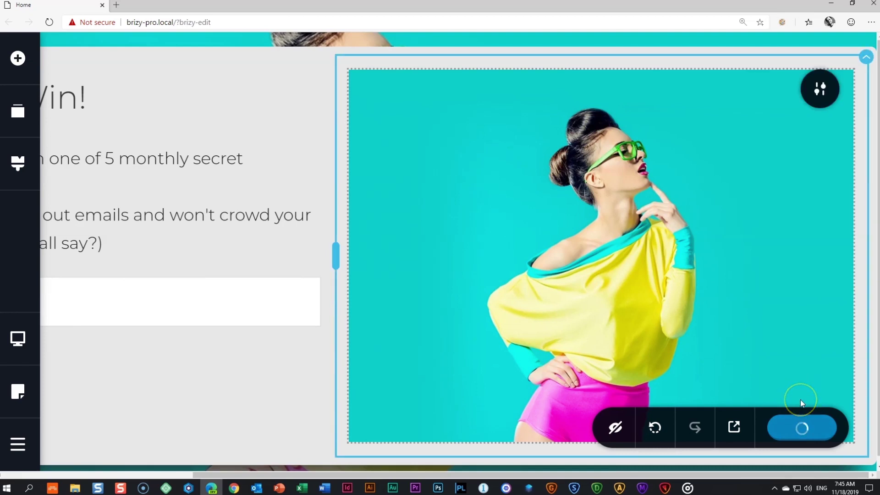
# Preview the page, then change the popup's close button delay to 10 s
pyautogui.click(731, 427)
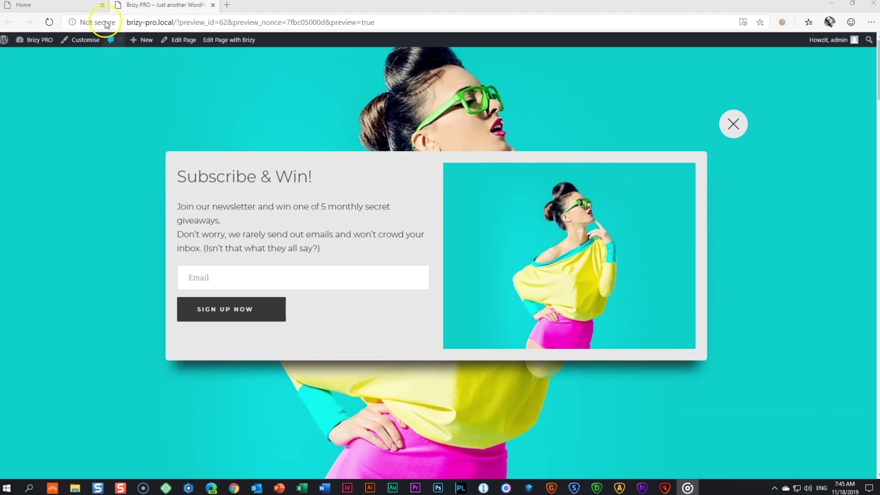
pyautogui.click(76, 5)
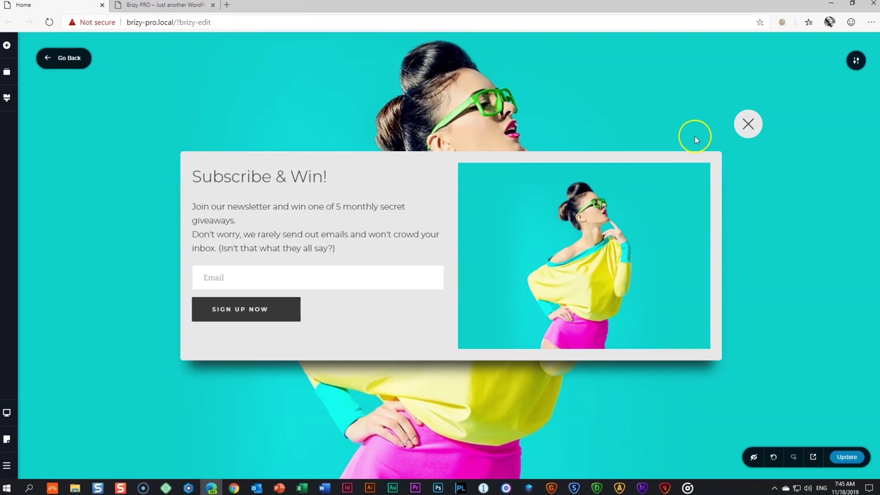
pyautogui.click(856, 60)
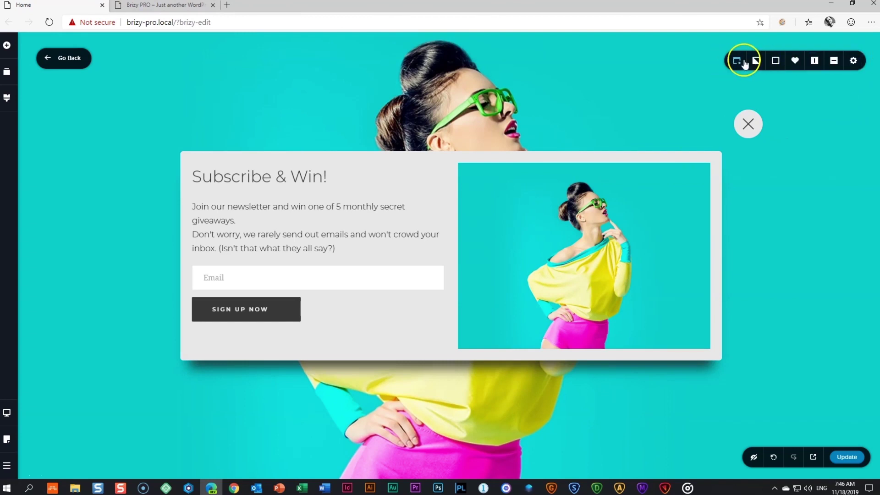
pyautogui.click(737, 61)
pyautogui.click(750, 85)
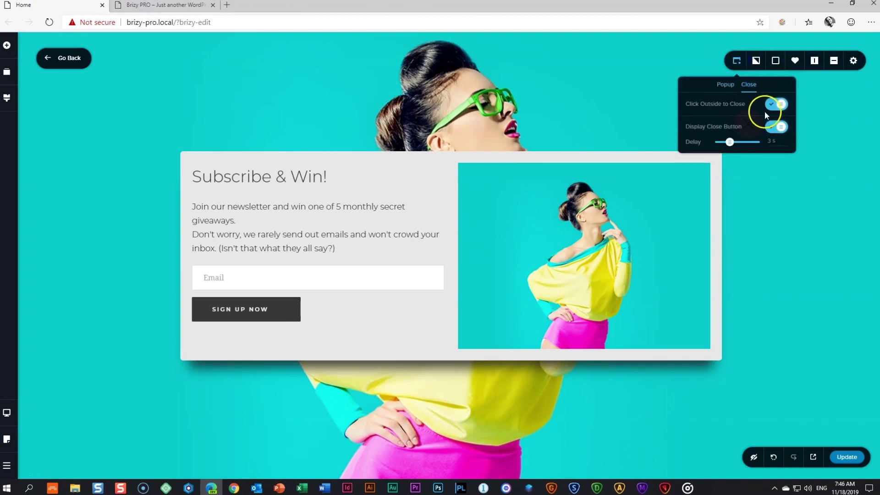
pyautogui.moveTo(729, 142); pyautogui.dragTo(788, 149)
pyautogui.click(764, 176)
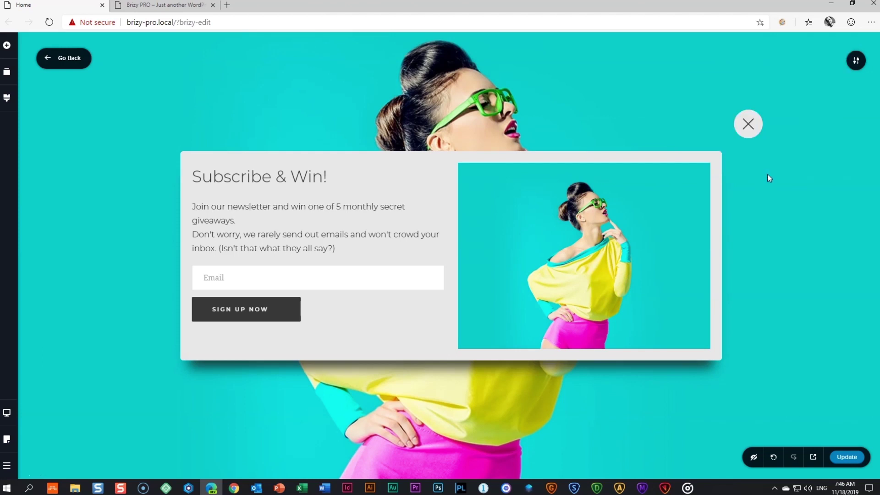
pyautogui.click(11, 413)
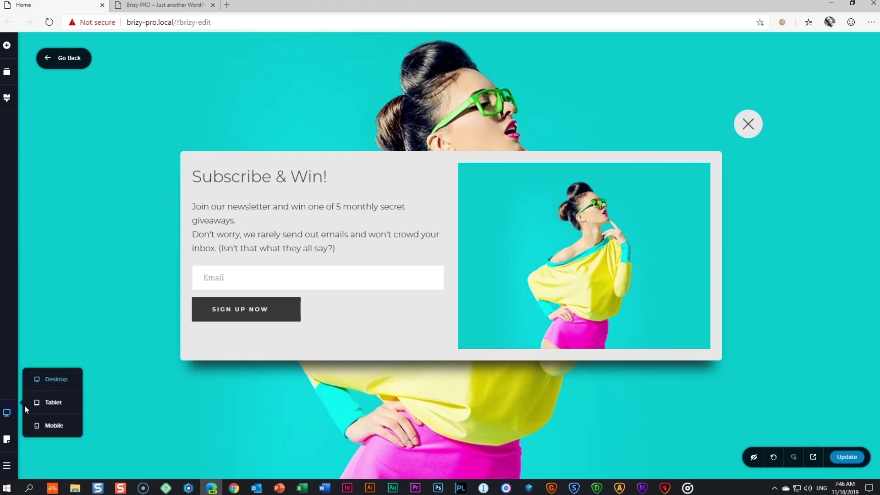
pyautogui.click(41, 405)
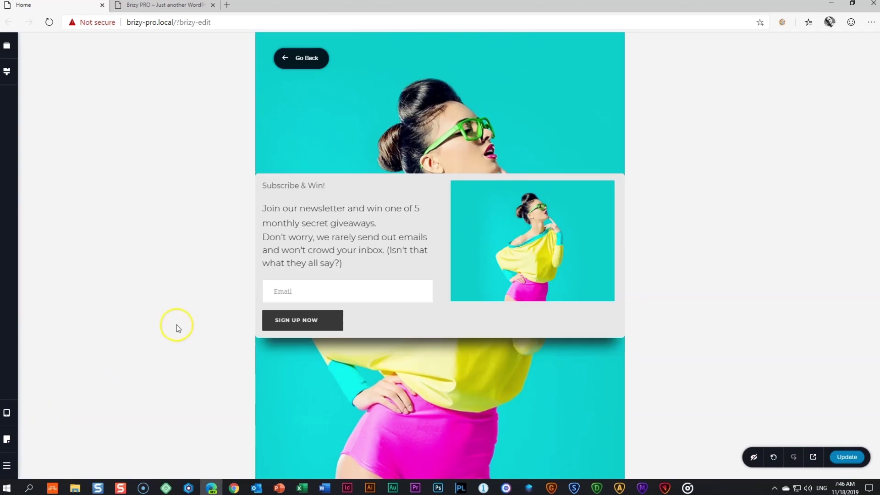
pyautogui.click(6, 412)
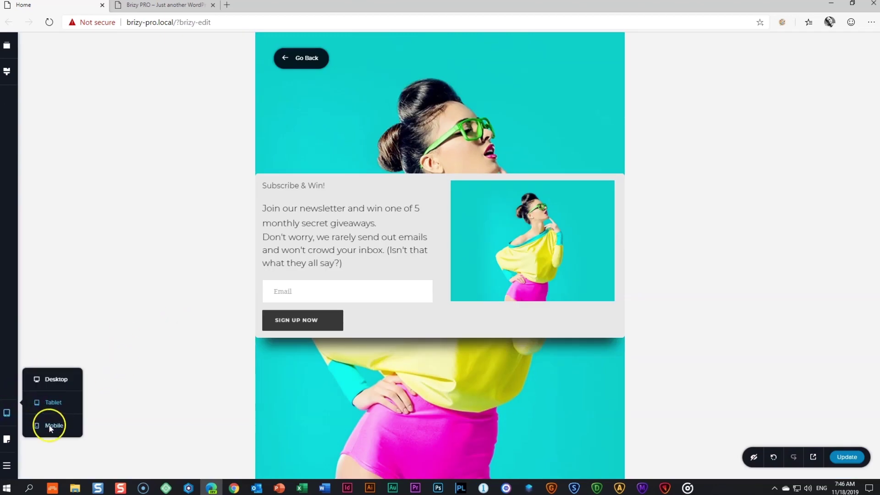
pyautogui.click(49, 426)
pyautogui.click(7, 414)
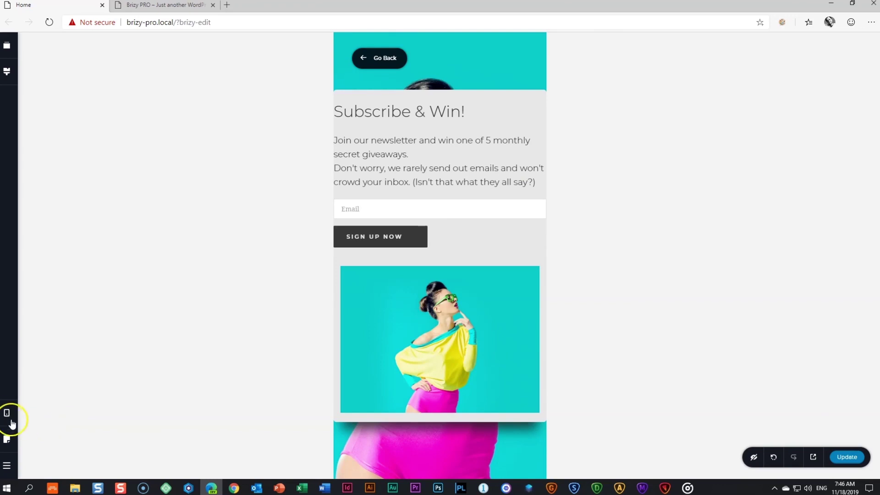
pyautogui.click(40, 380)
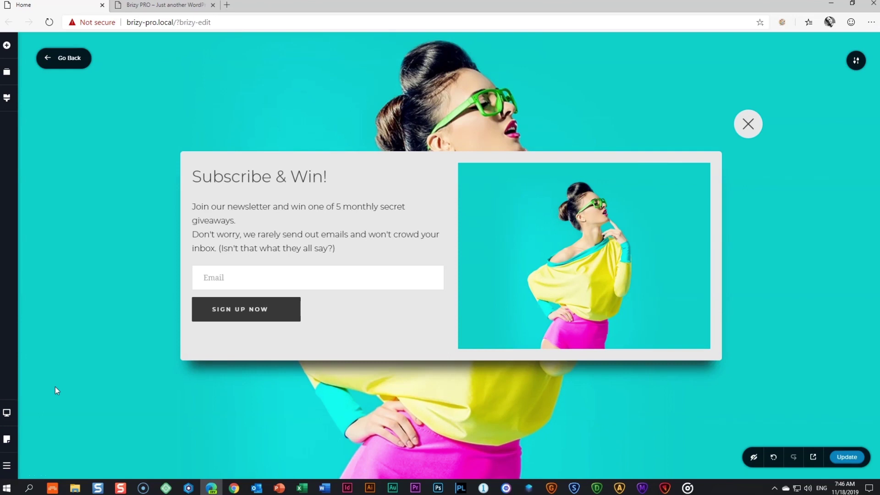
pyautogui.hotkey('ctrl', 'shift', 't')
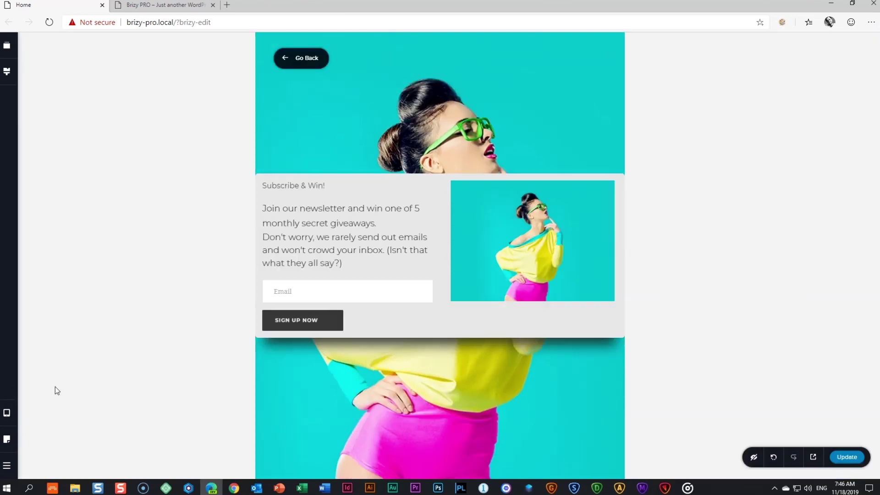
pyautogui.hotkey('ctrl', 'shift', 'm')
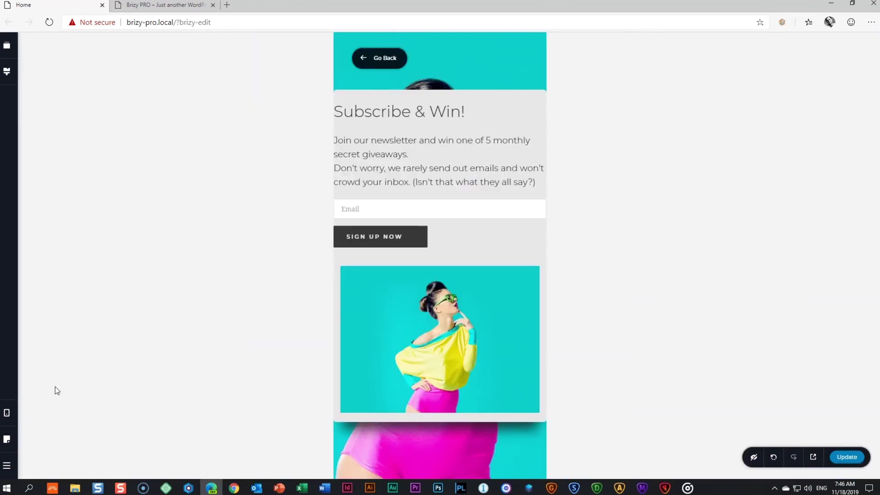
pyautogui.hotkey('ctrl', 'shift', 't')
pyautogui.hotkey('ctrl', 'shift', 'd')
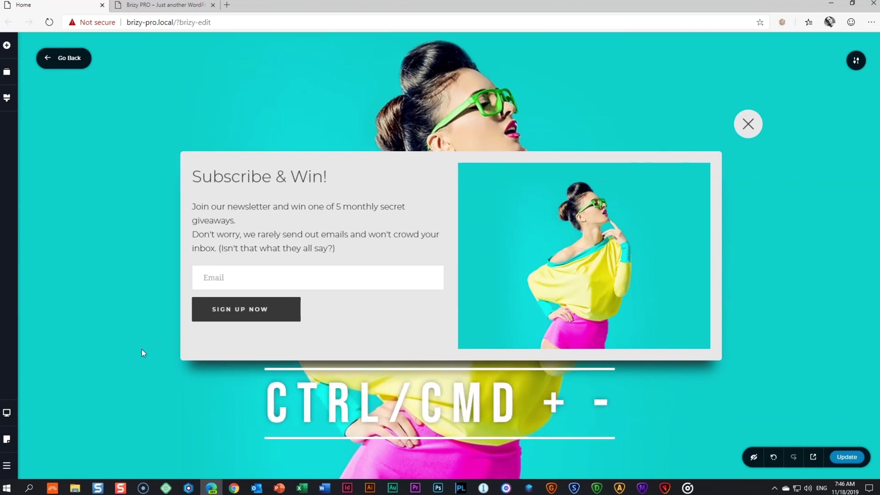
pyautogui.hotkey('ctrl', 'shift', 't')
pyautogui.hotkey('ctrl', 'shift', 'm')
pyautogui.hotkey('ctrl', 'shift', 'd')
pyautogui.hotkey('ctrl', 'shift', 't')
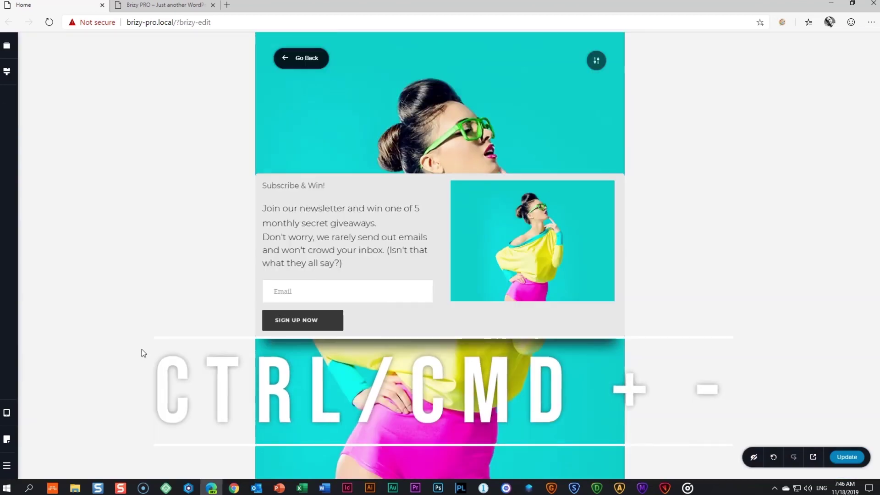
pyautogui.hotkey('ctrl', 'shift', 'm')
pyautogui.hotkey('ctrl', 'shift', 't')
pyautogui.hotkey('ctrl', 'shift', 'd')
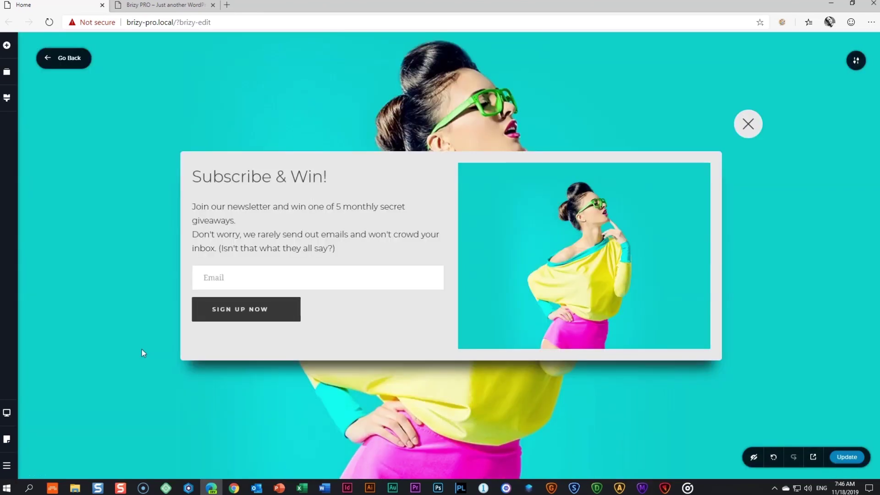
pyautogui.hotkey('ctrl', 'shift', 'm')
pyautogui.hotkey('ctrl', 'shift', 'd')
# Leave the popup editor, scroll to Our Values and select the Eating Healthy Is Easy View More button
pyautogui.click(65, 63)
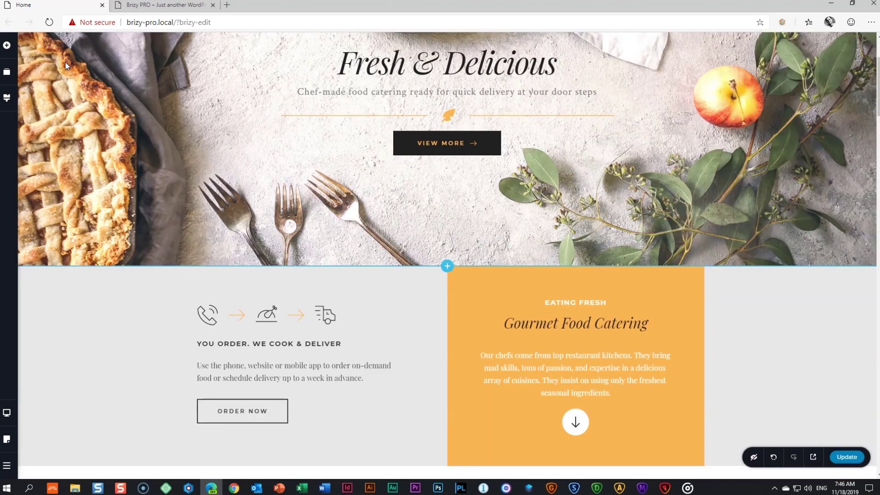
pyautogui.click(164, 221)
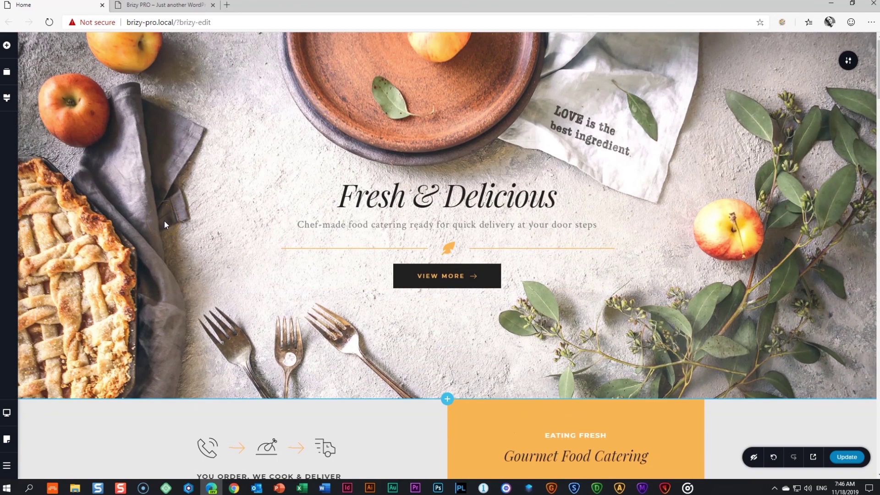
pyautogui.scroll(-15, 164, 221)
pyautogui.scroll(-20, 167, 227)
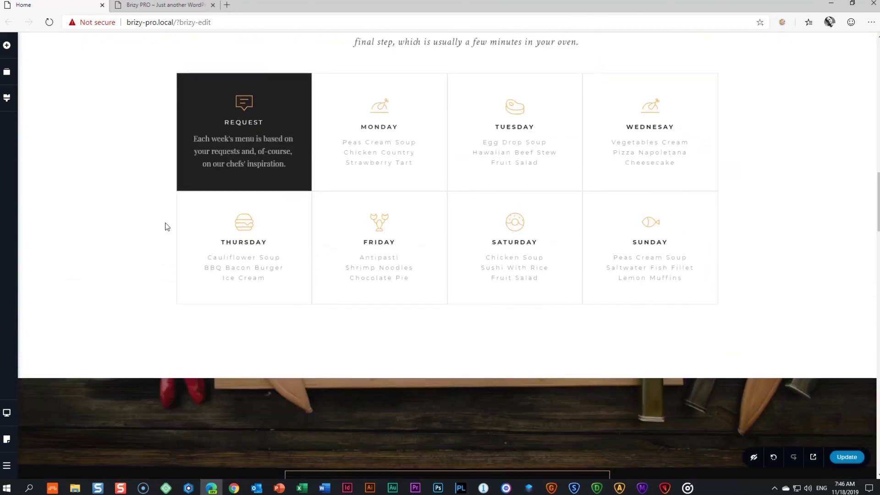
pyautogui.scroll(-8, 166, 223)
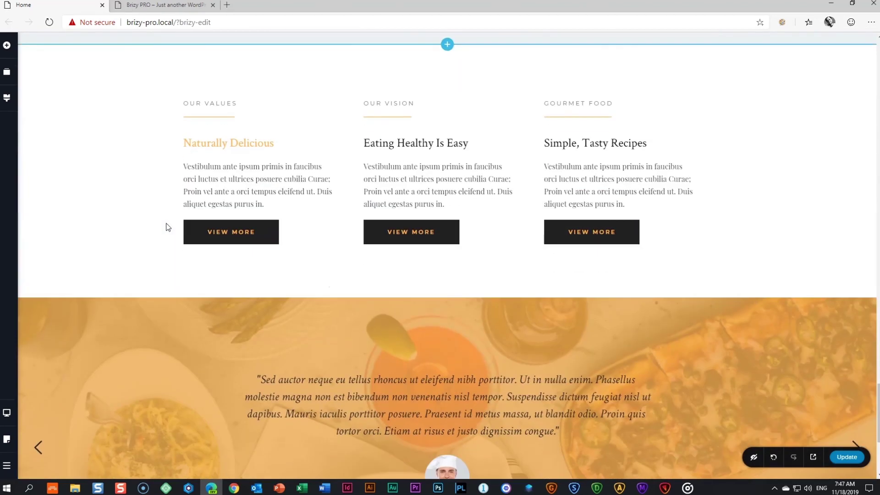
pyautogui.click(392, 227)
# Link View More to a new Subscribe To Our Weekly Newsletter popup template and open it
pyautogui.click(402, 199)
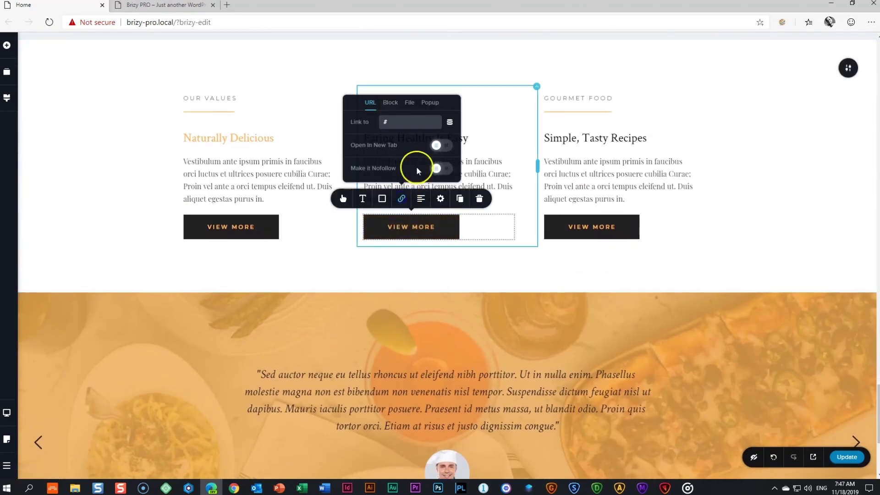
pyautogui.click(430, 119)
pyautogui.click(409, 156)
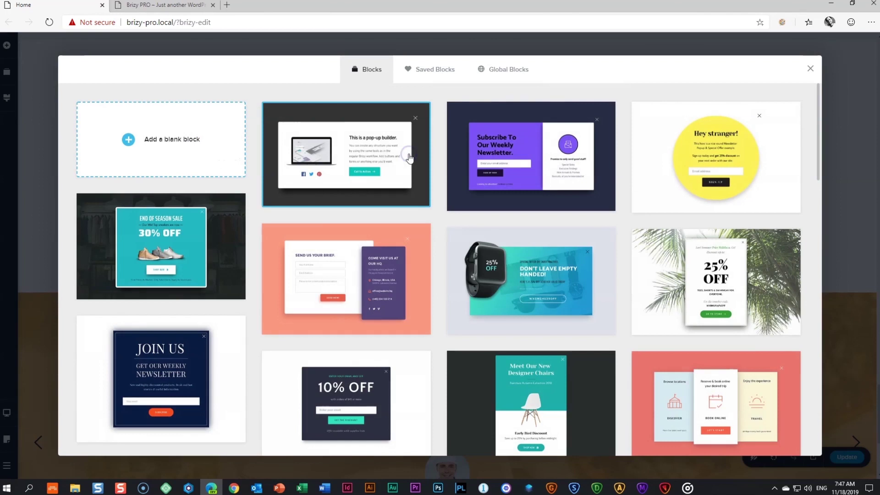
pyautogui.click(563, 166)
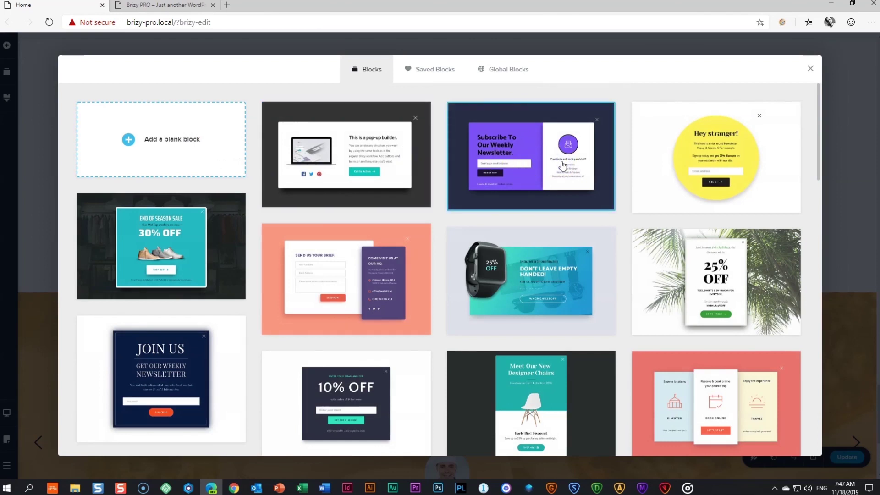
pyautogui.click(425, 154)
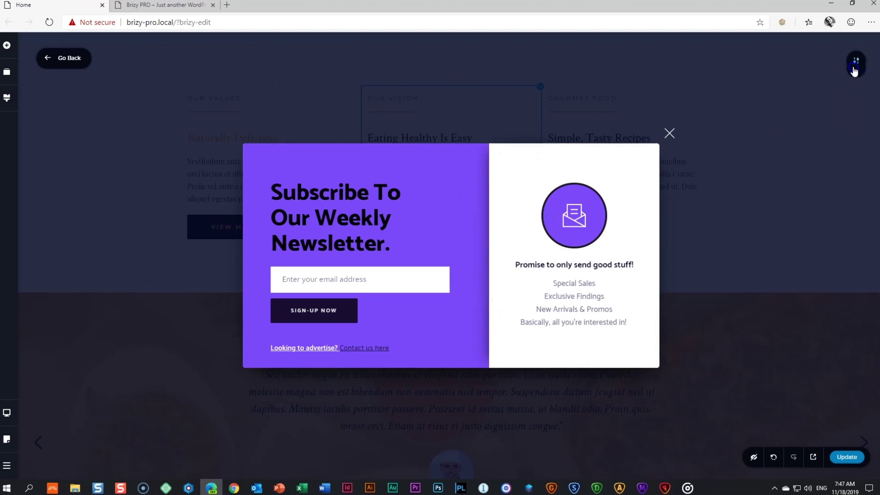
# Place the new popup bottom-right and lower its overlay opacity to 4%
pyautogui.moveTo(856, 62)
pyautogui.click(802, 61)
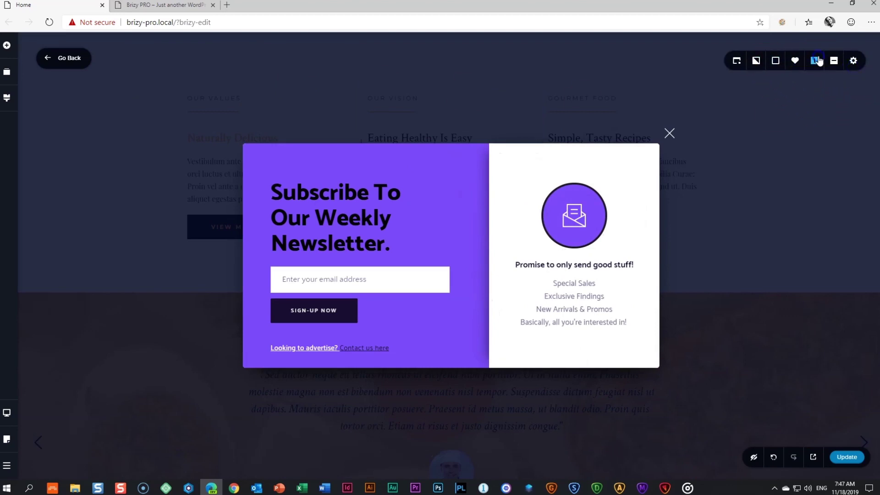
pyautogui.click(834, 60)
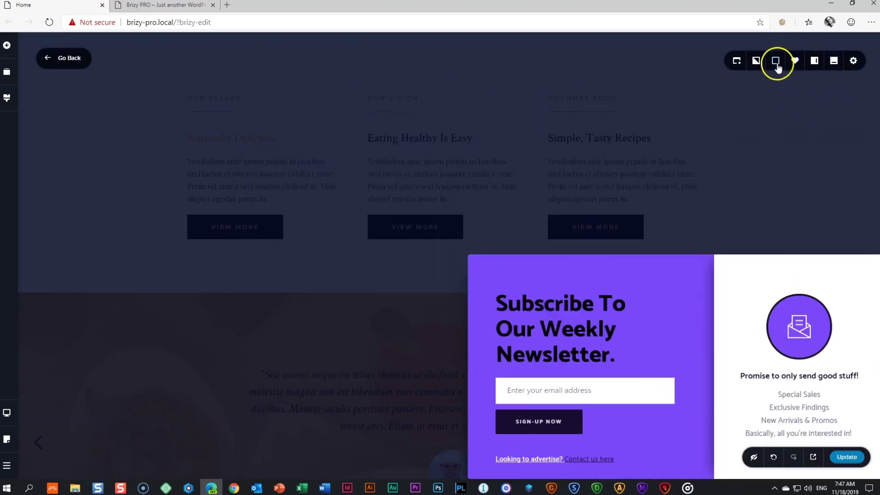
pyautogui.click(776, 60)
pyautogui.moveTo(820, 155); pyautogui.dragTo(817, 174)
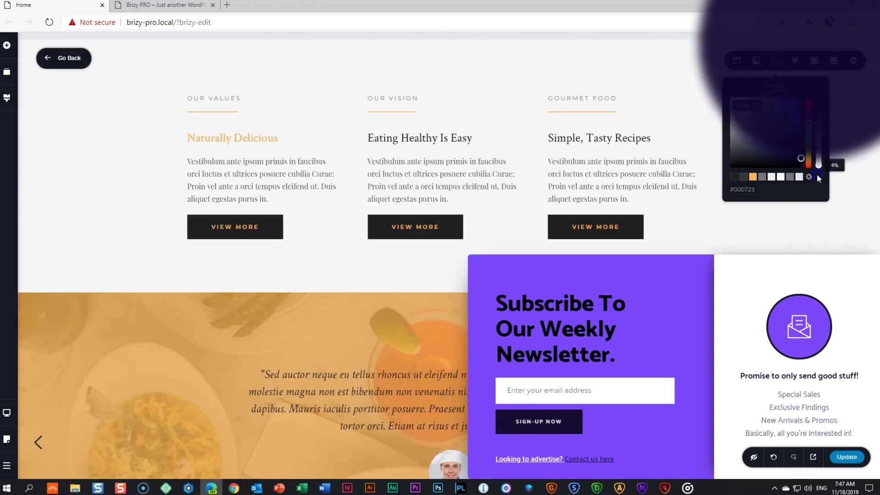